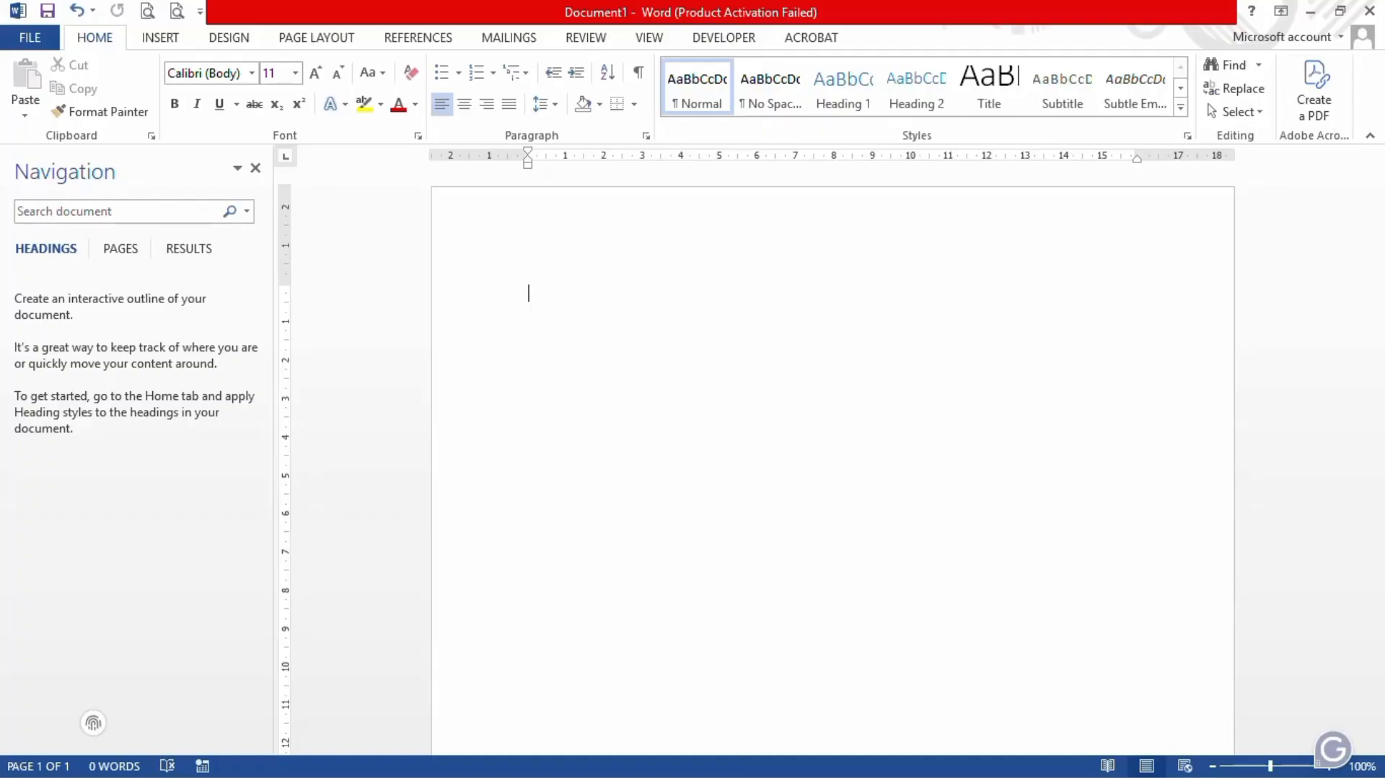
# Step: Generate sample paragraphs with =rand(25,6) to fill four pages of text
pyautogui.write('=rand')
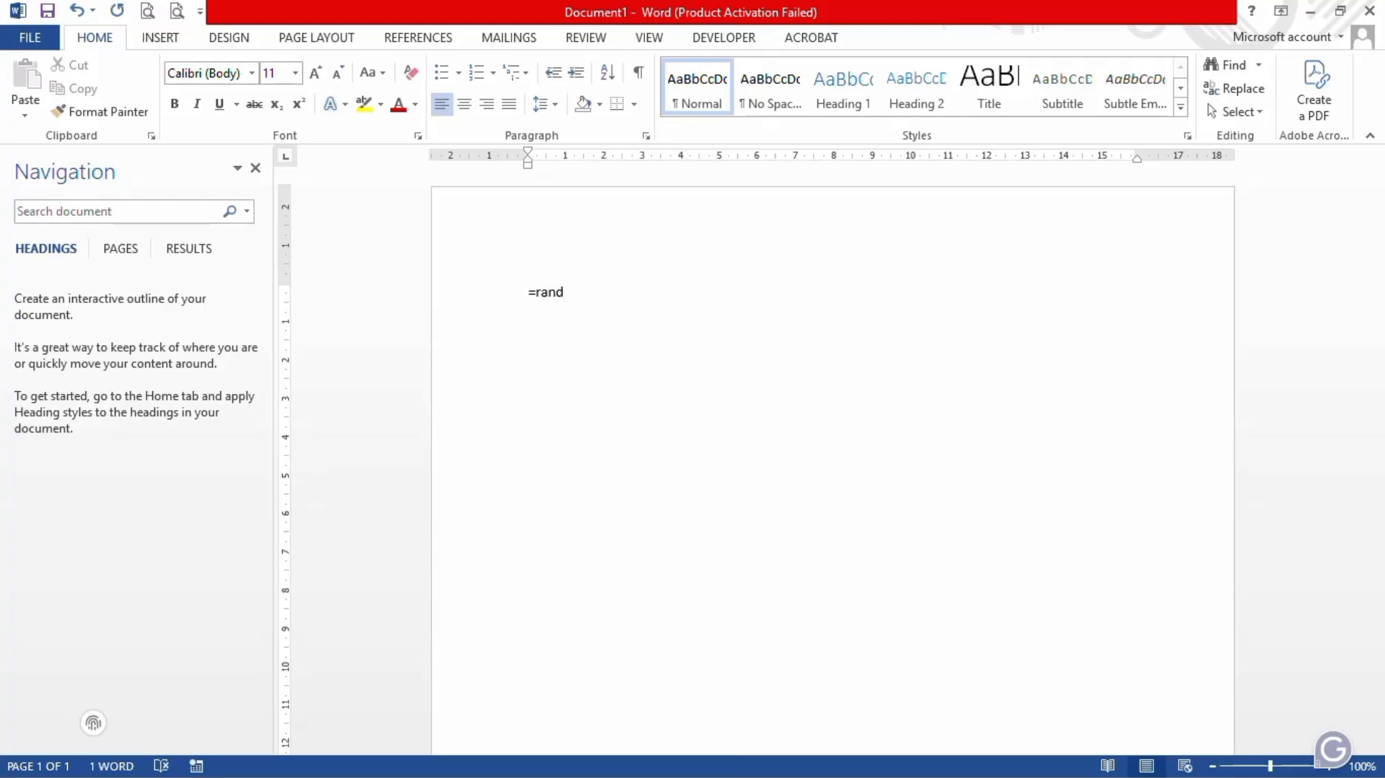
pyautogui.write('(25,6)')
pyautogui.press('Return')
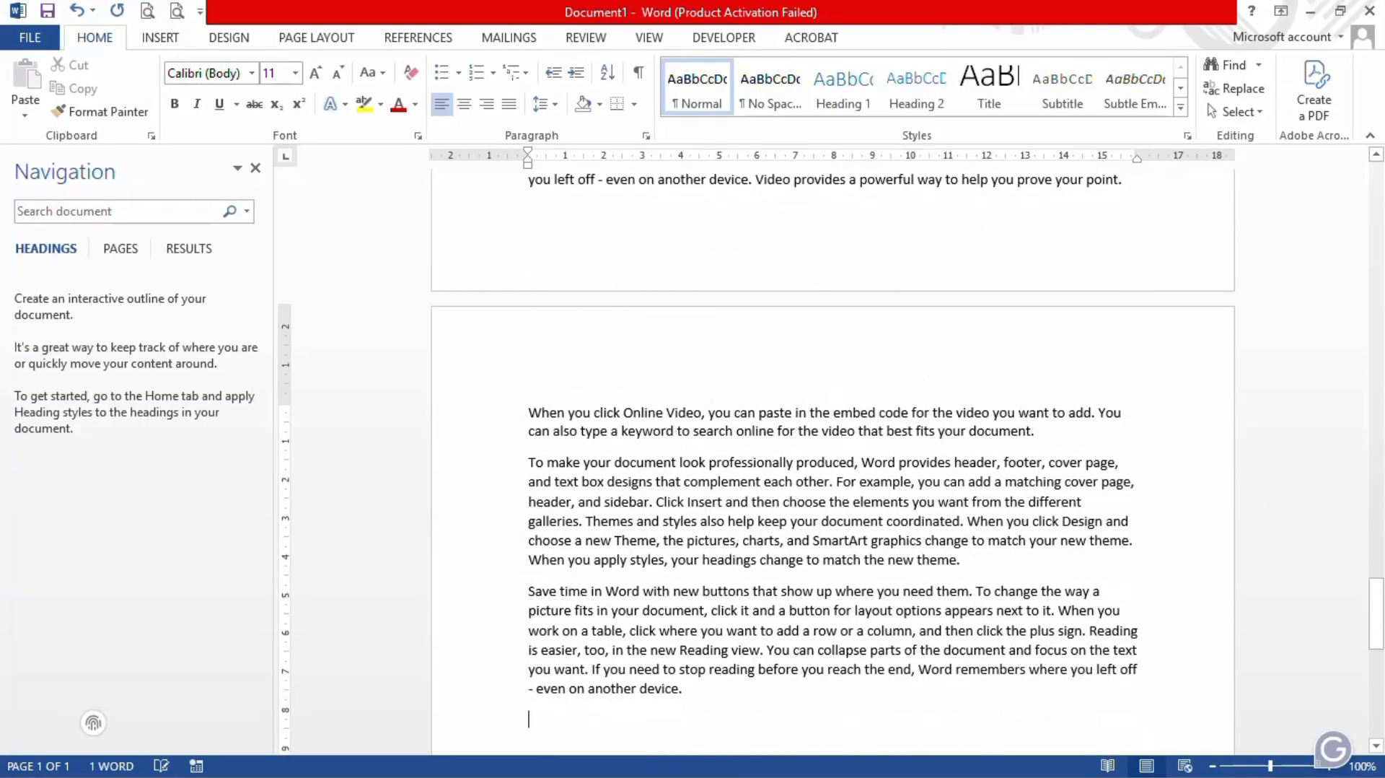
pyautogui.press('Up')
pyautogui.press('Up')
pyautogui.press('Up')
pyautogui.press('Up')
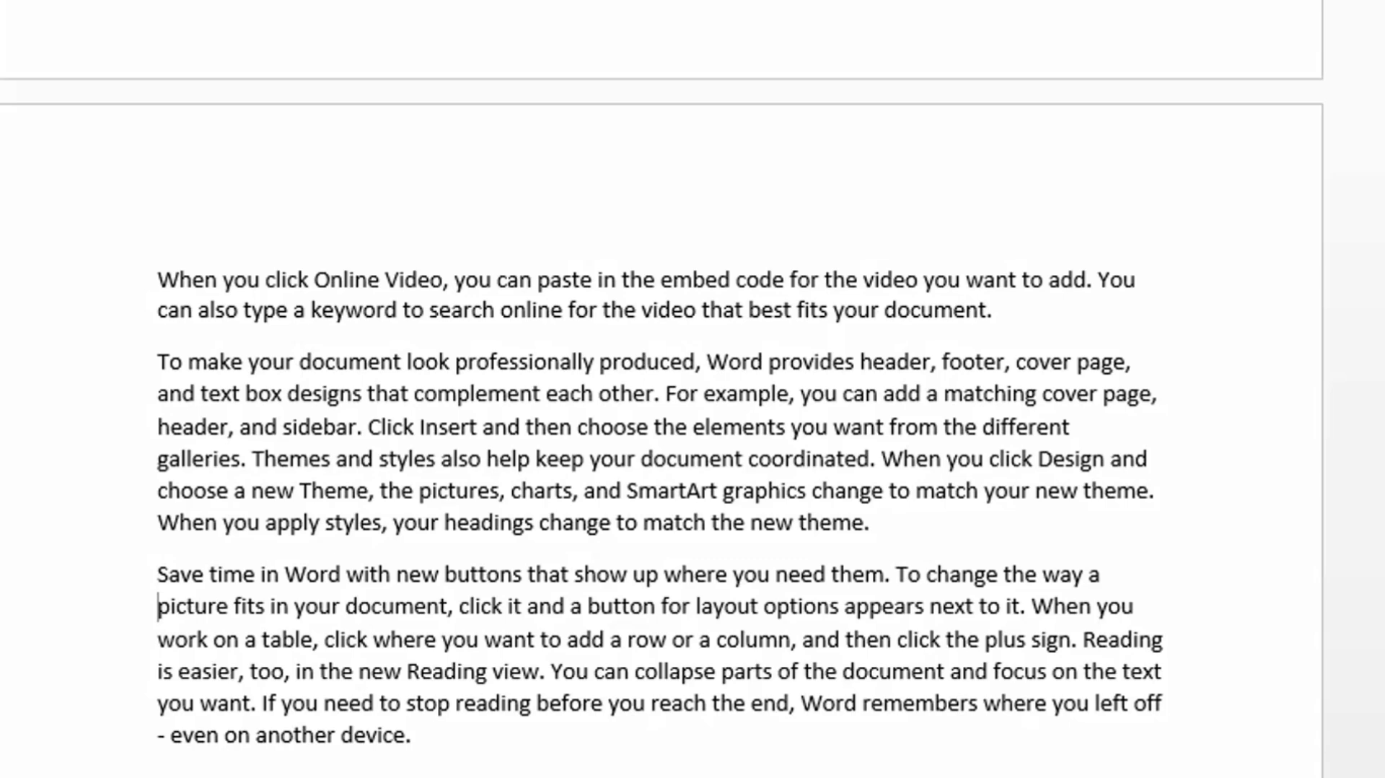
pyautogui.hotkey('ctrl', 'Up')
pyautogui.press('Down')
pyautogui.press('Down')
pyautogui.press('Down')
pyautogui.press('Down')
pyautogui.press('Down')
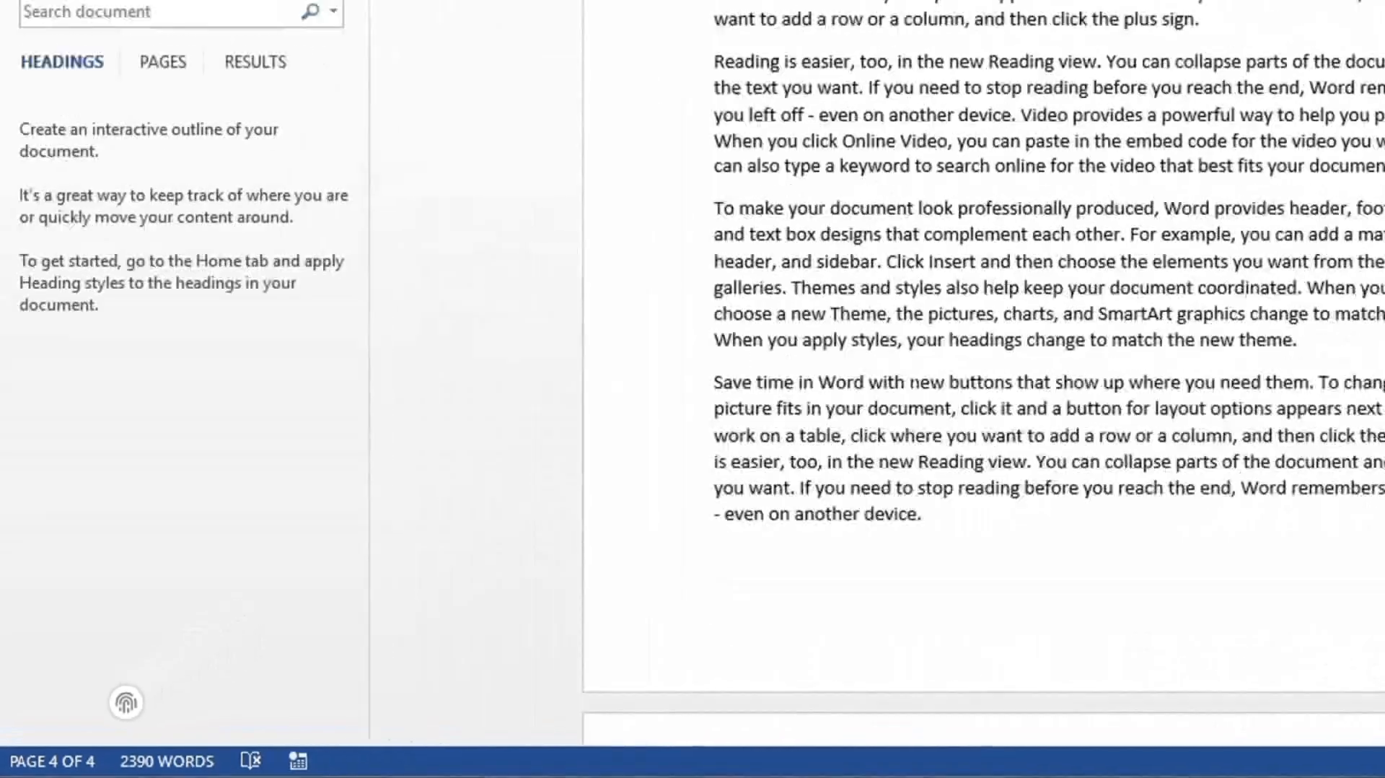
# Step: Place the insertion point right after the last sentence at the bottom of page 1
pyautogui.scroll(20, 913, 390)
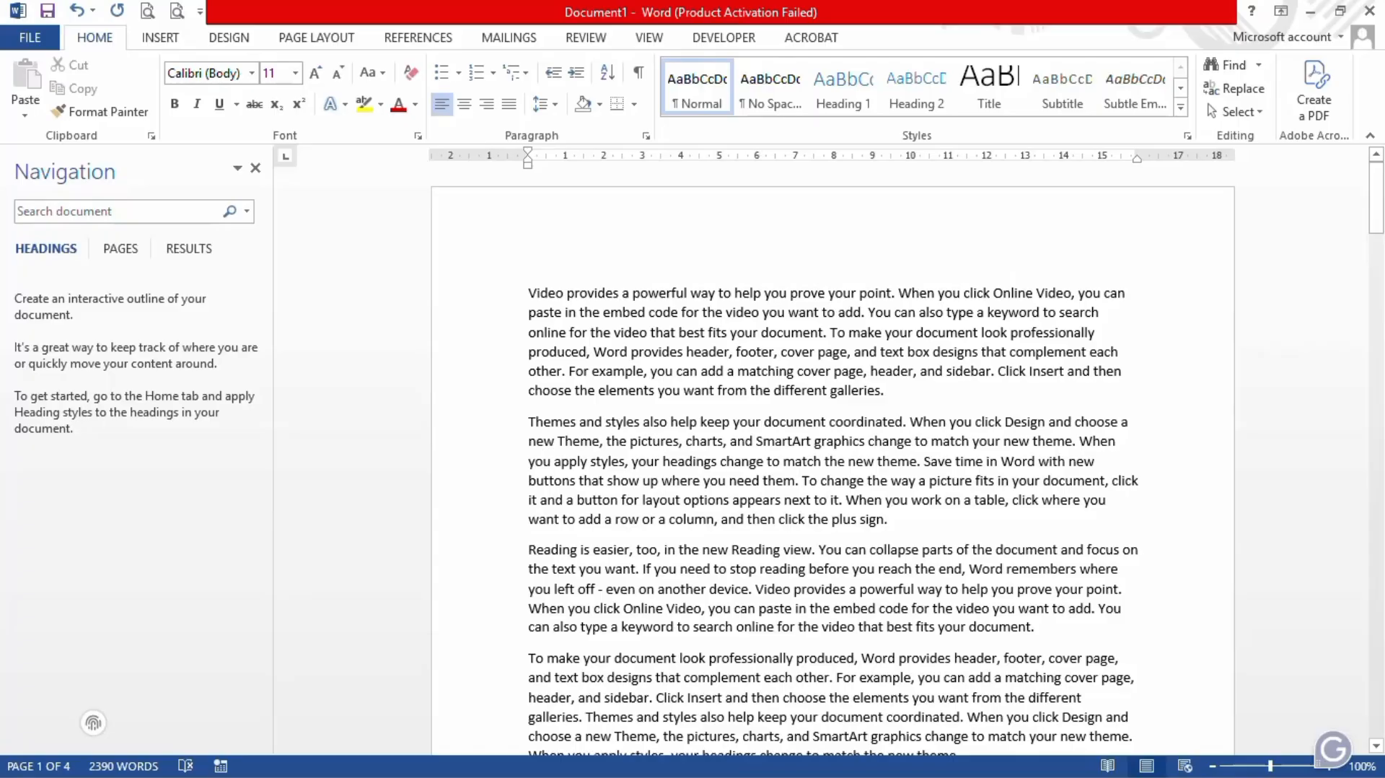
pyautogui.scroll(-9, 905, 493)
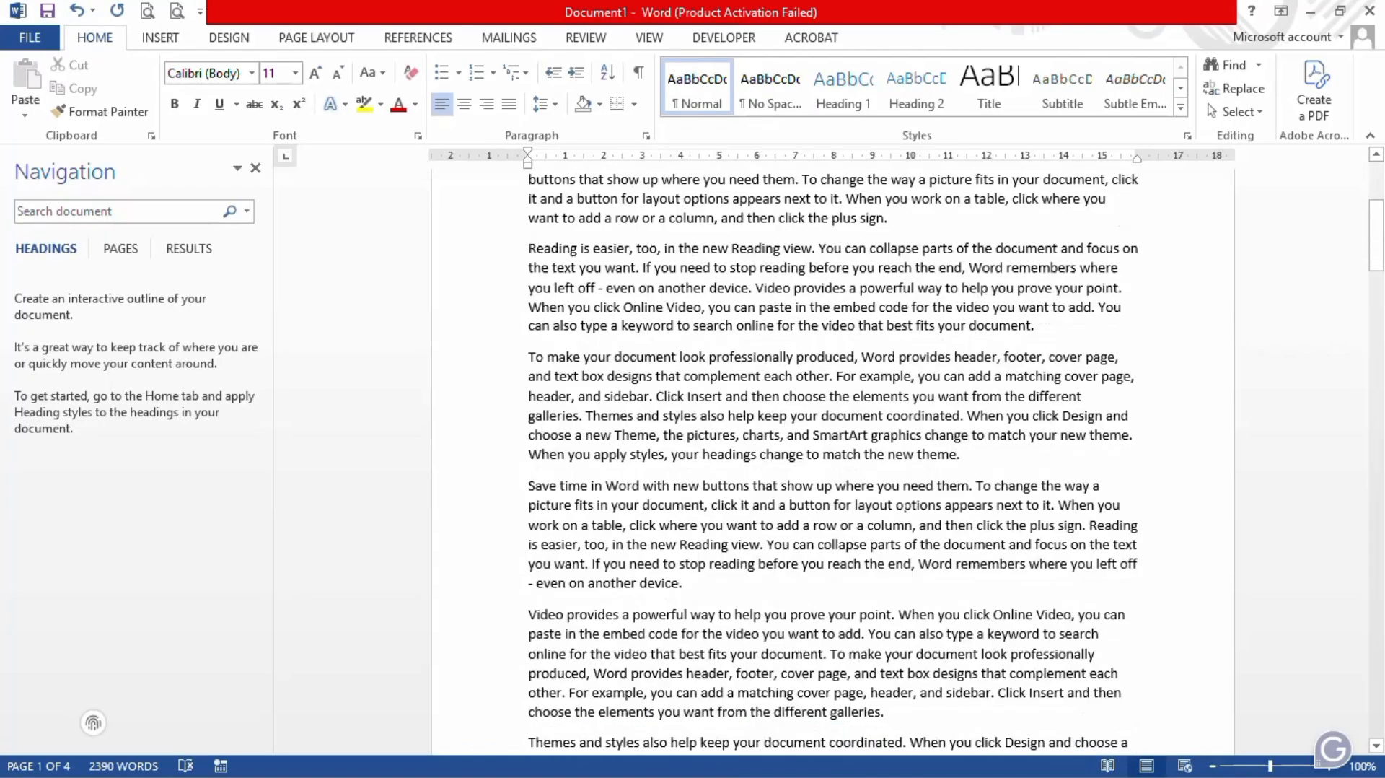
pyautogui.scroll(-3, 904, 492)
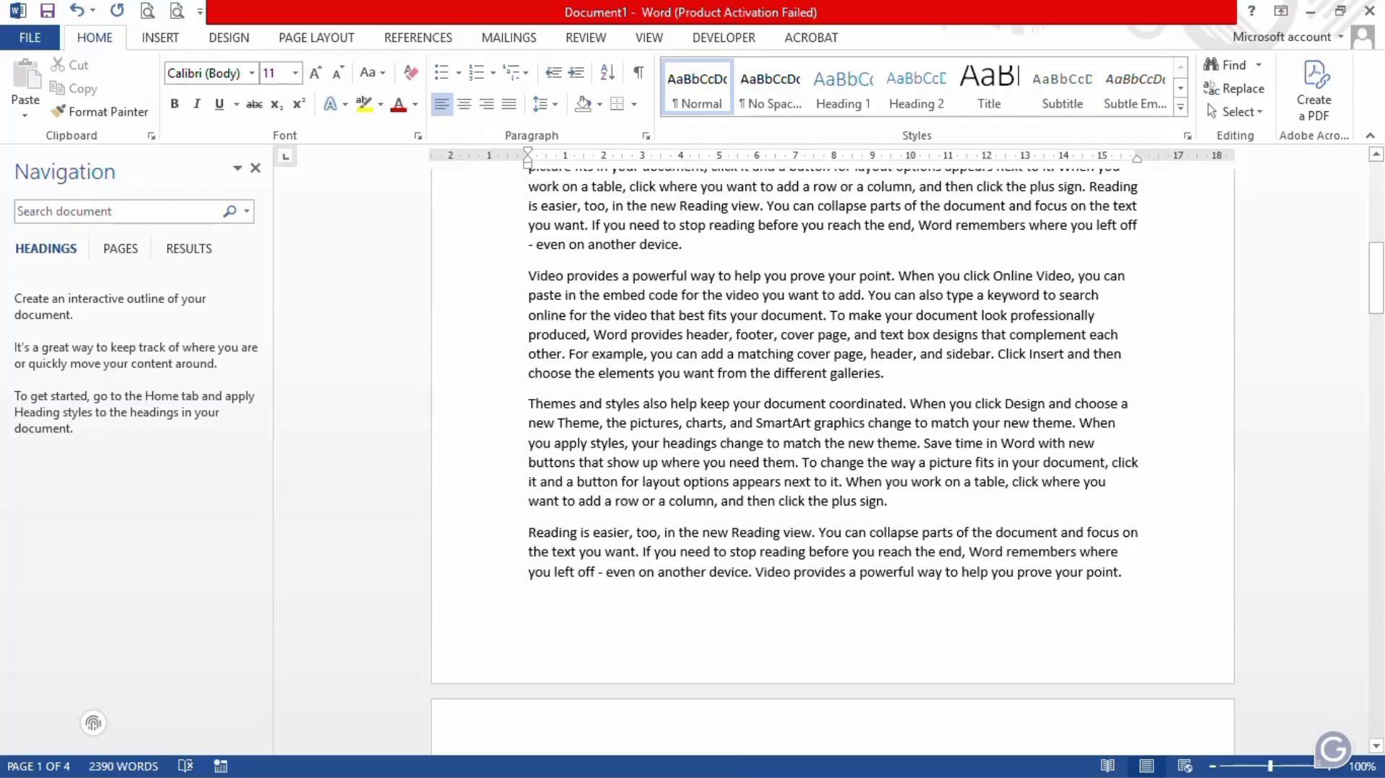
pyautogui.click(1126, 572)
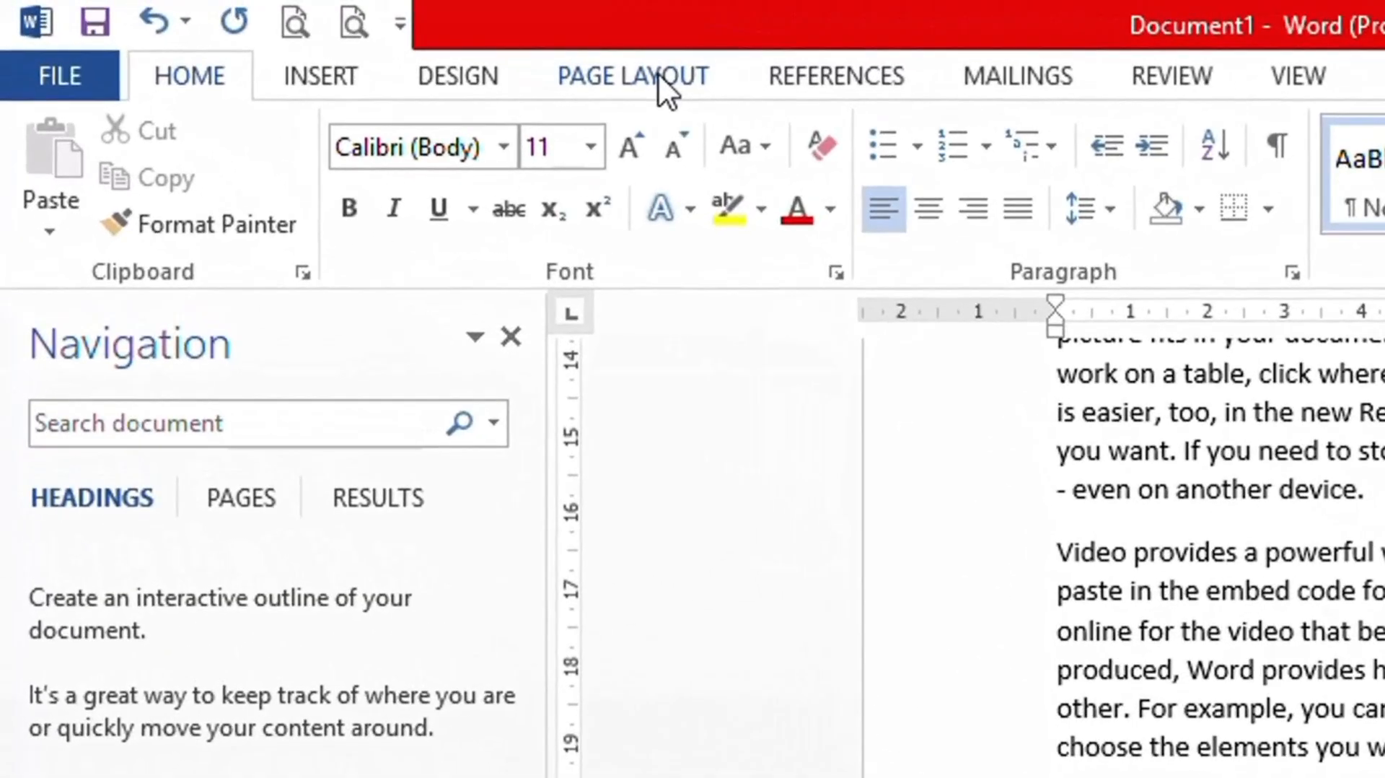
# Step: Insert a Next Page section break at the end of page 1 from Page Layout > Breaks
pyautogui.click(658, 75)
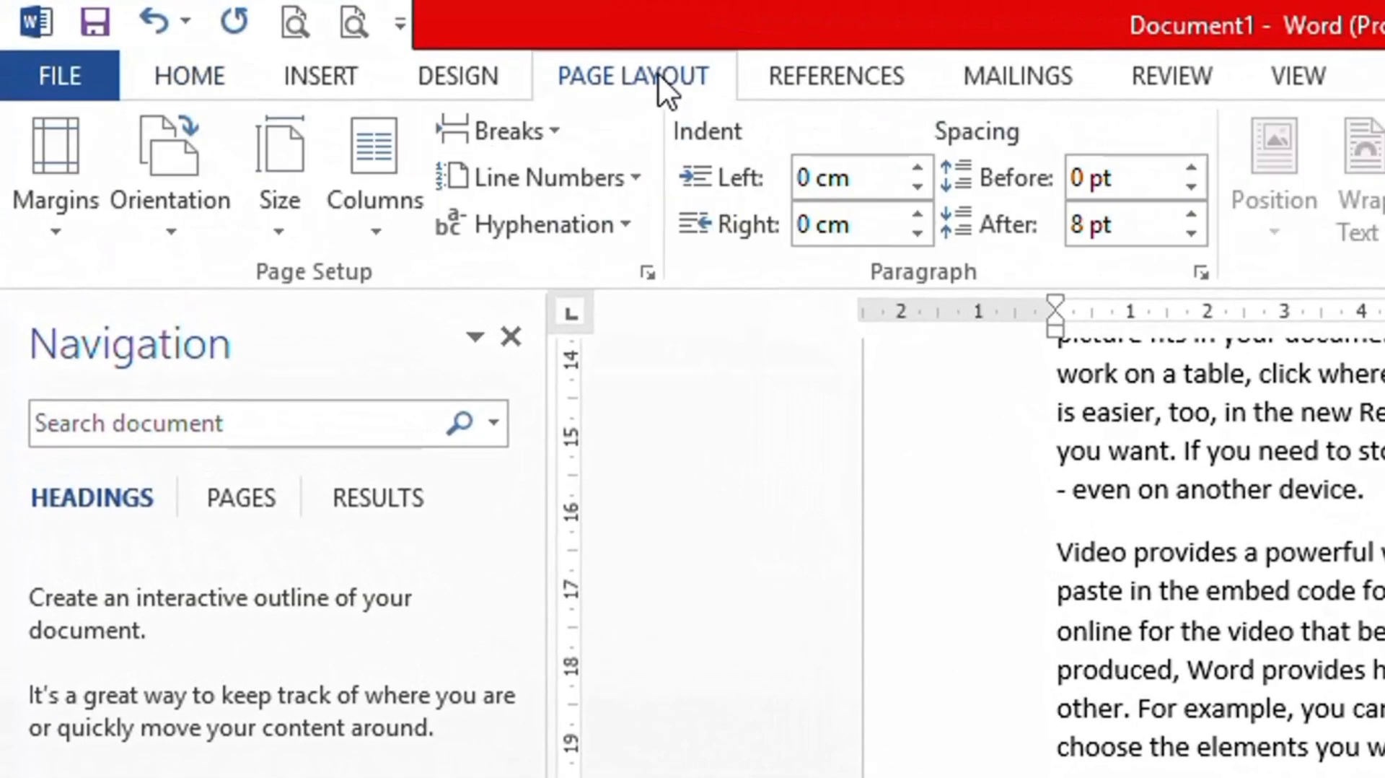
pyautogui.click(564, 137)
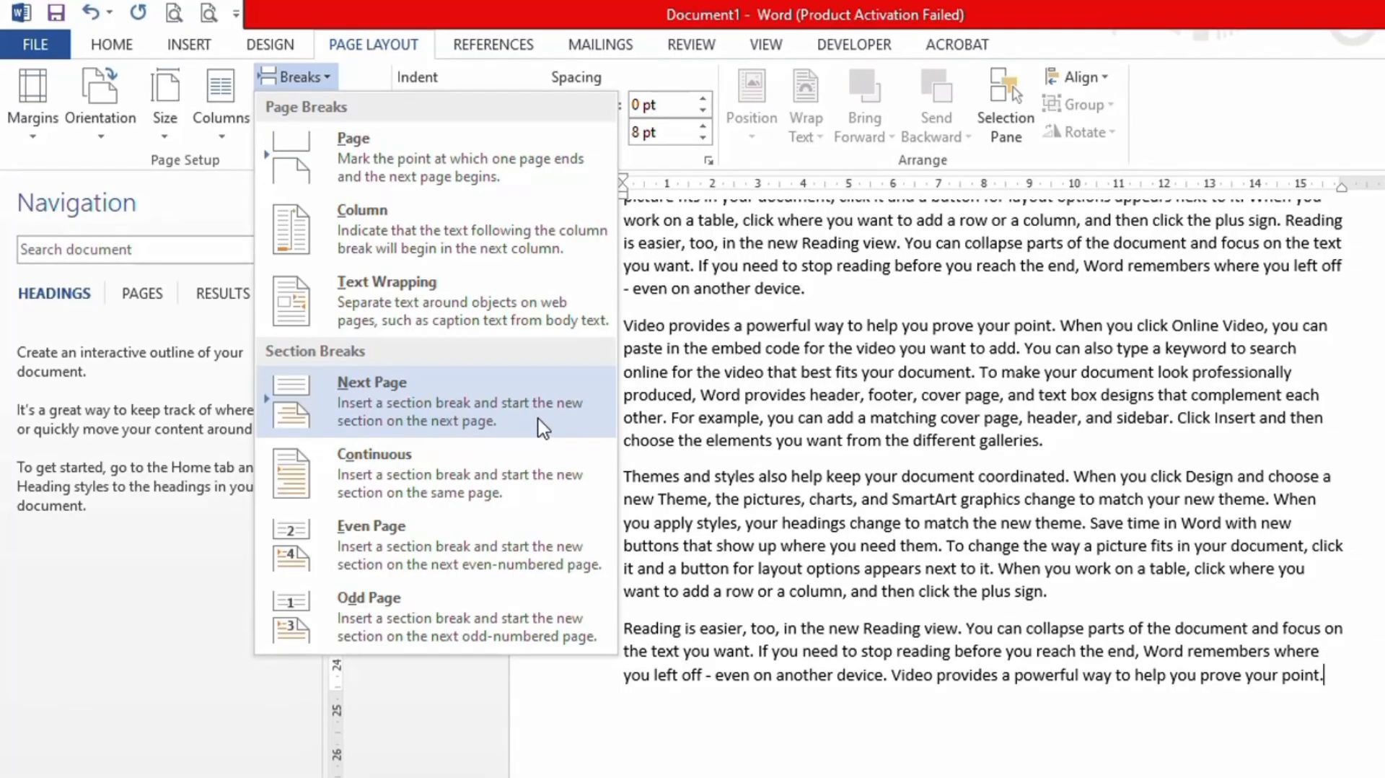
pyautogui.click(524, 421)
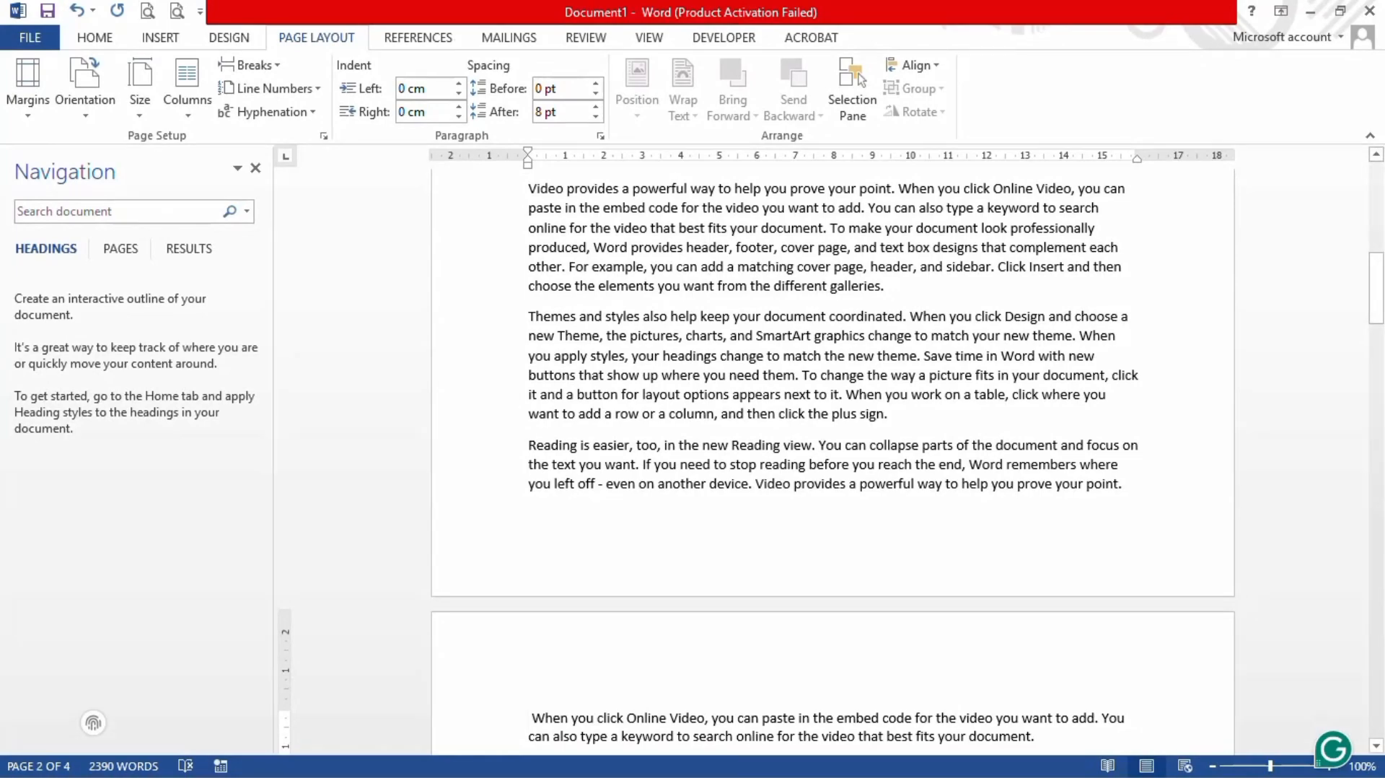
# Step: Open the page 2 header and turn off Link to Previous for Section 2
pyautogui.scroll(-2, 830, 459)
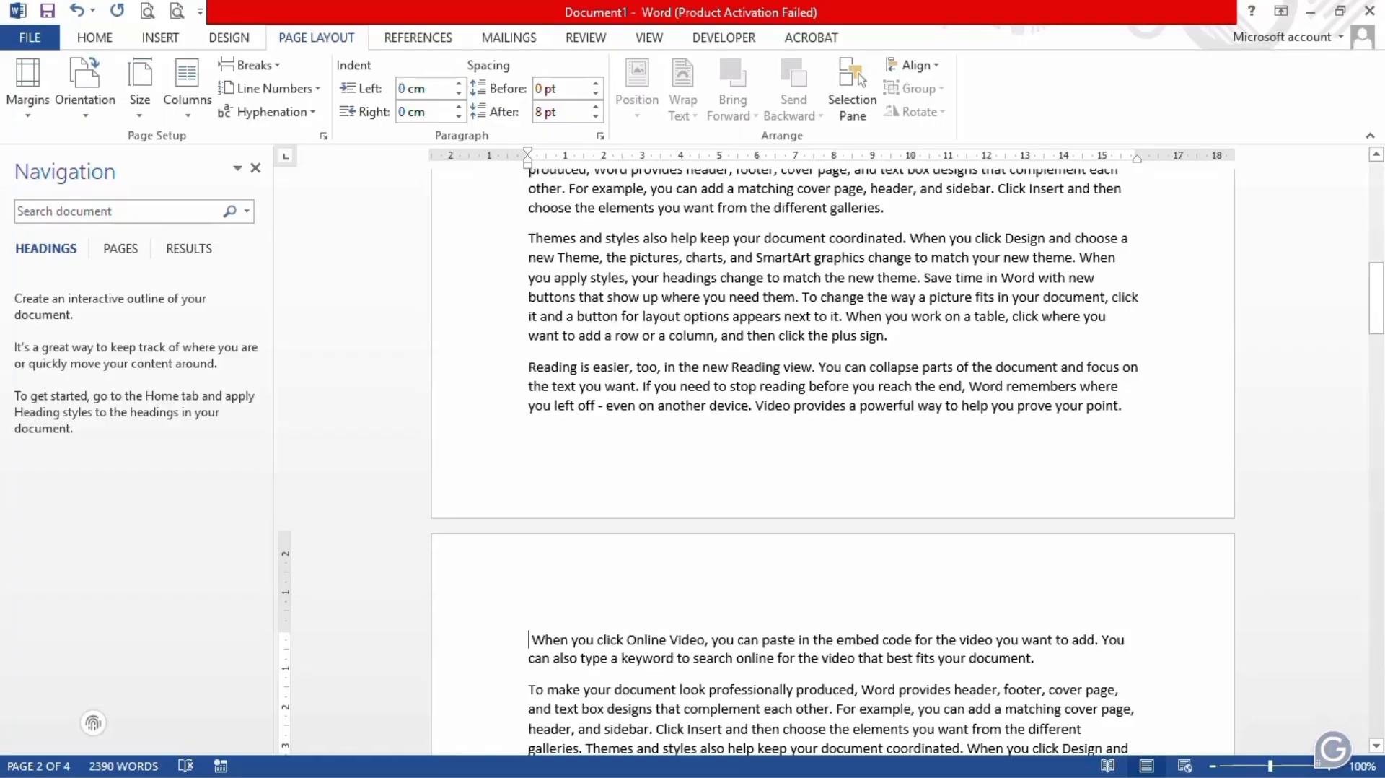
pyautogui.doubleClick(651, 590)
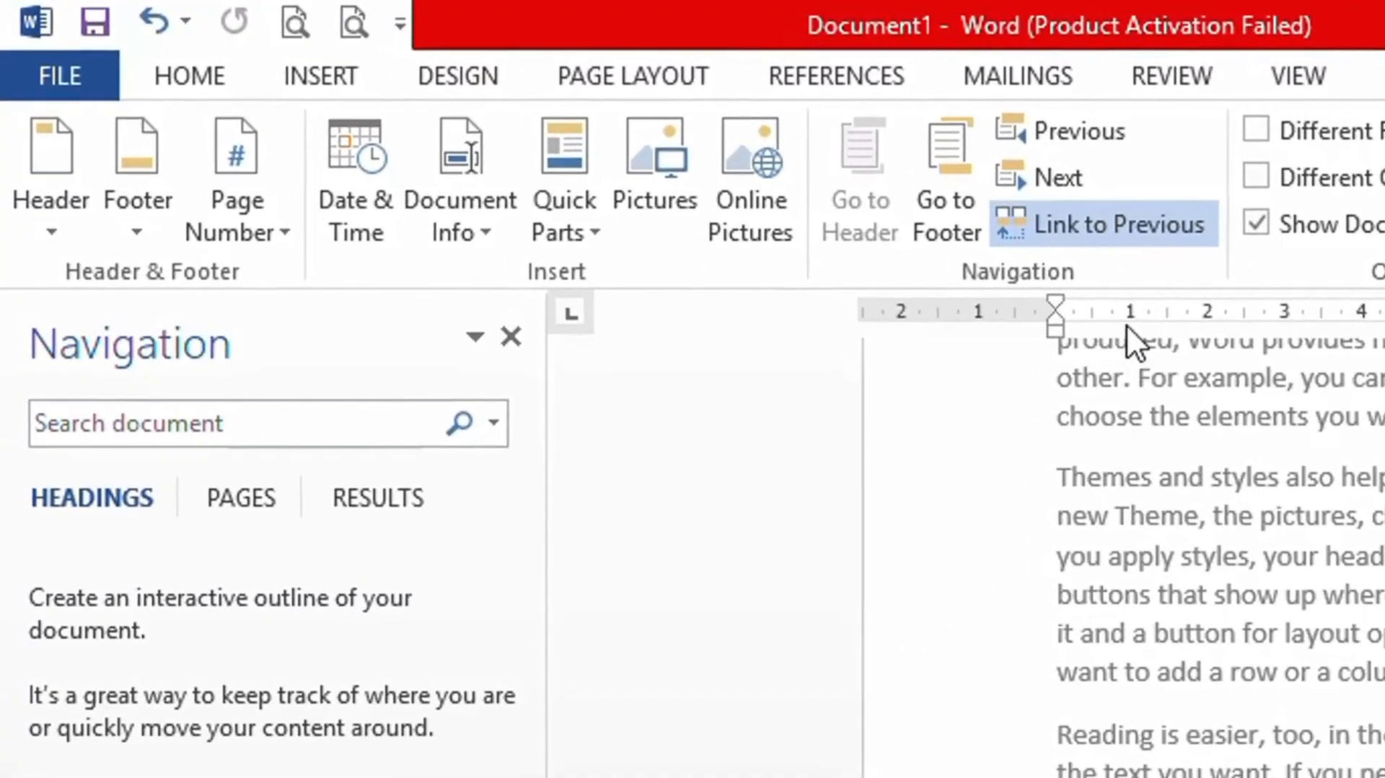
pyautogui.click(1163, 223)
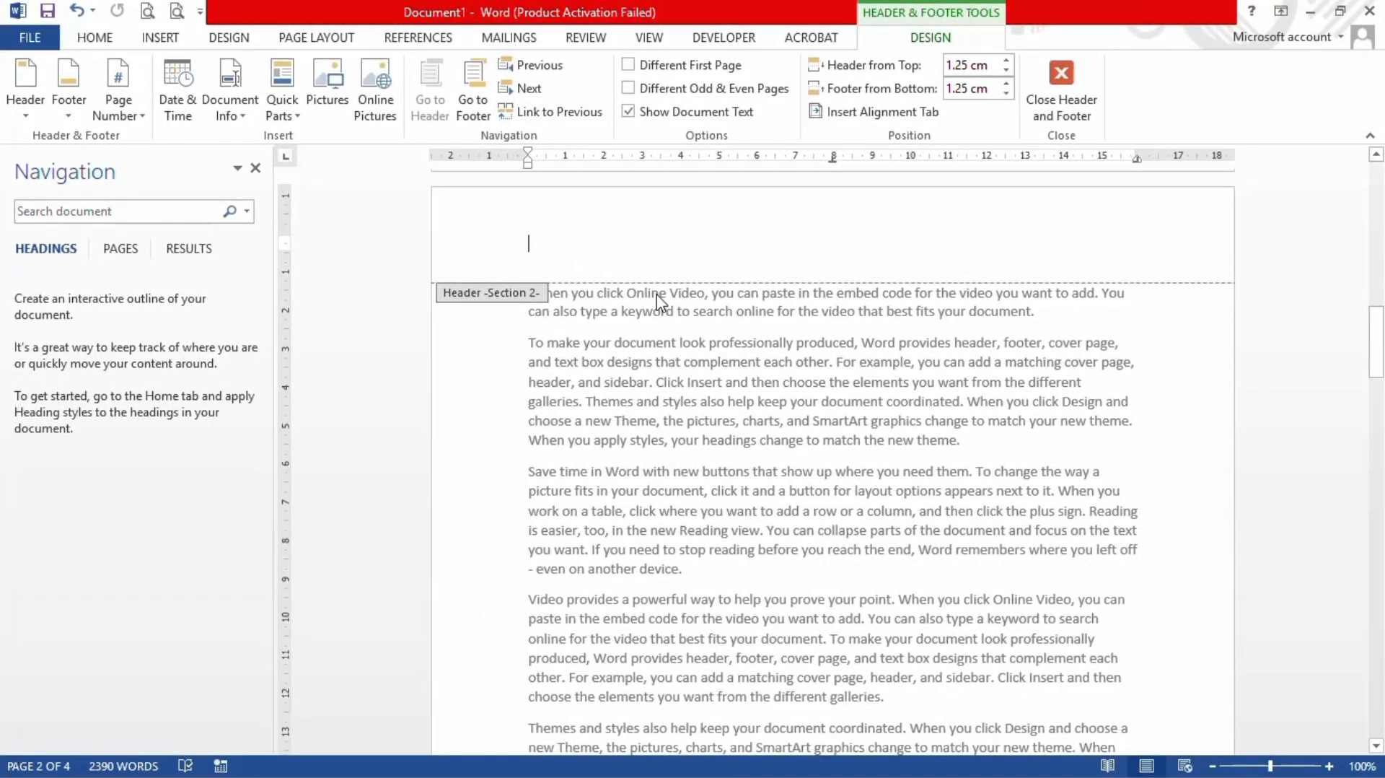
# Step: Type 'commerce' in the Section 1 header, then move into the Section 1 footer
pyautogui.scroll(15, 660, 301)
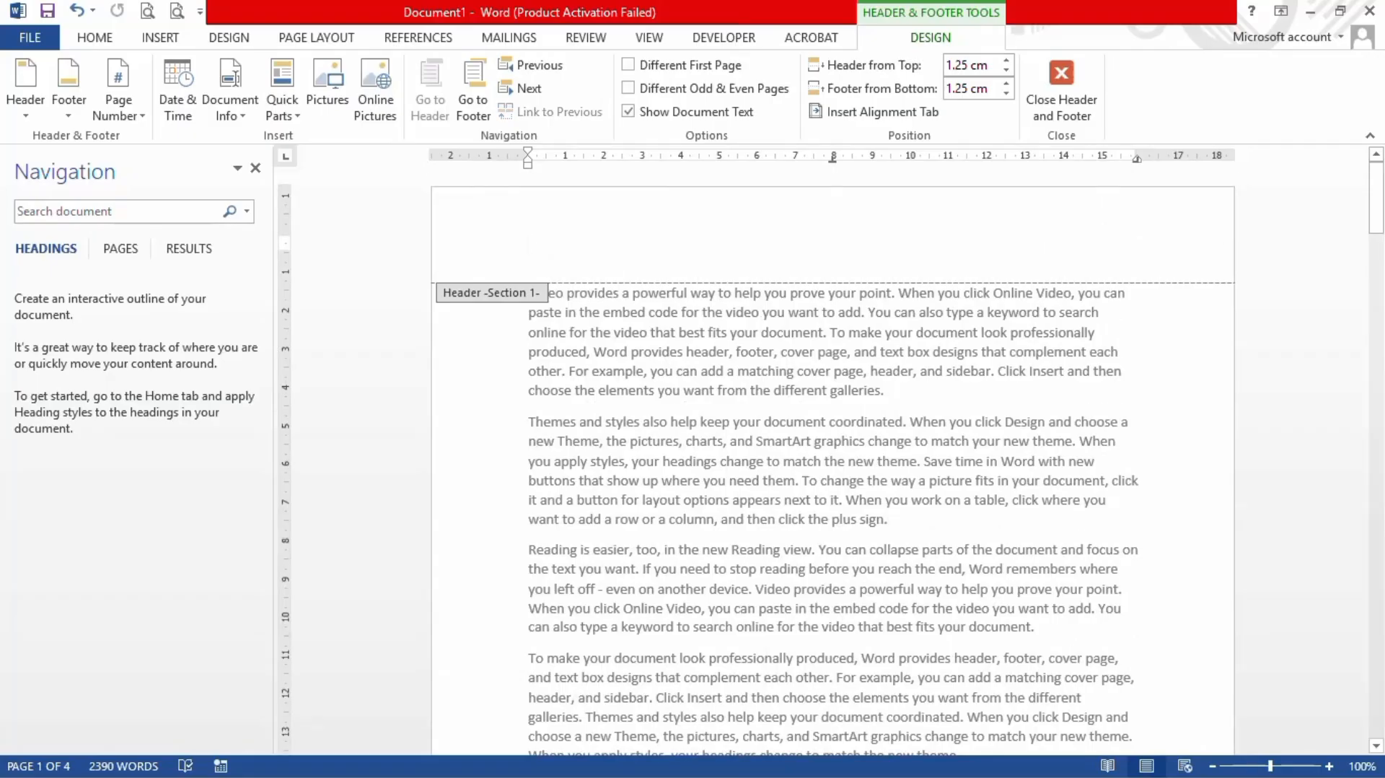
pyautogui.write('com')
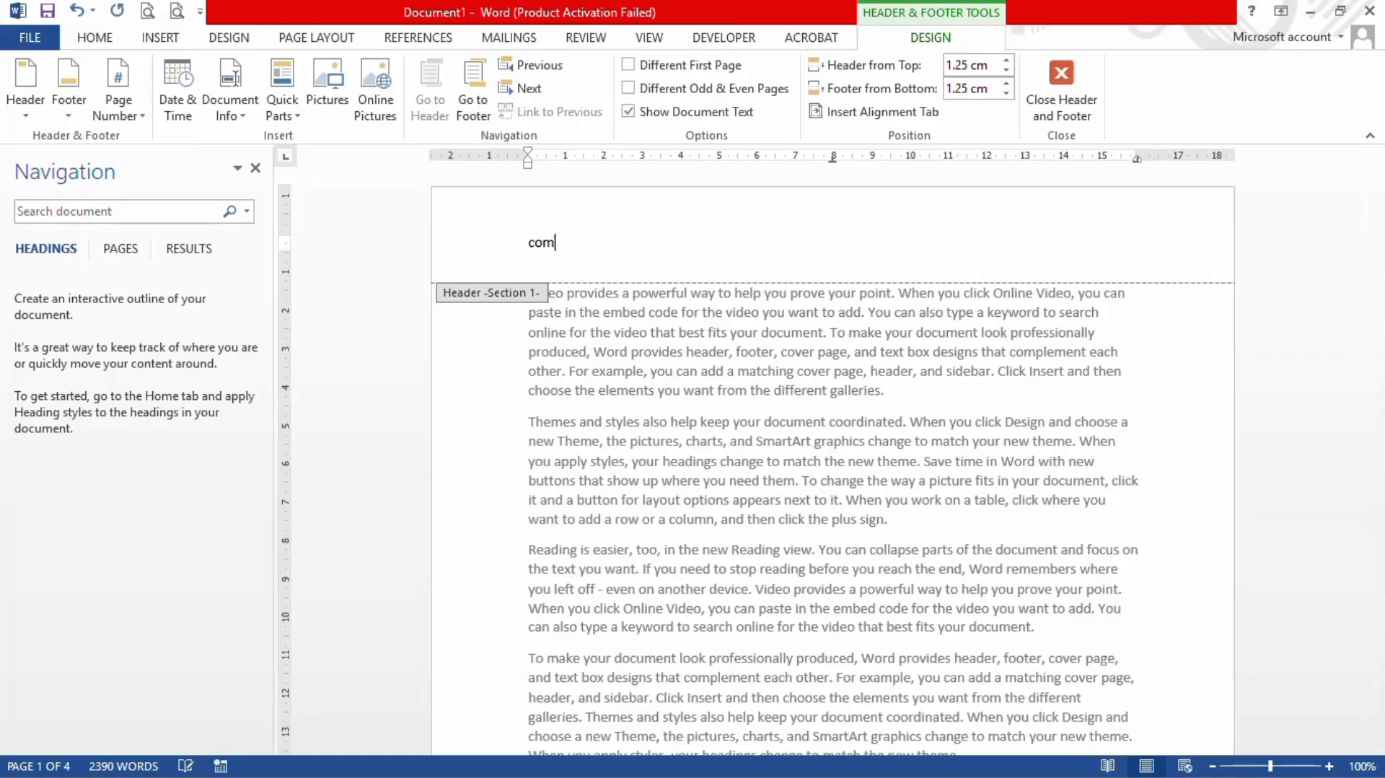
pyautogui.write('merce')
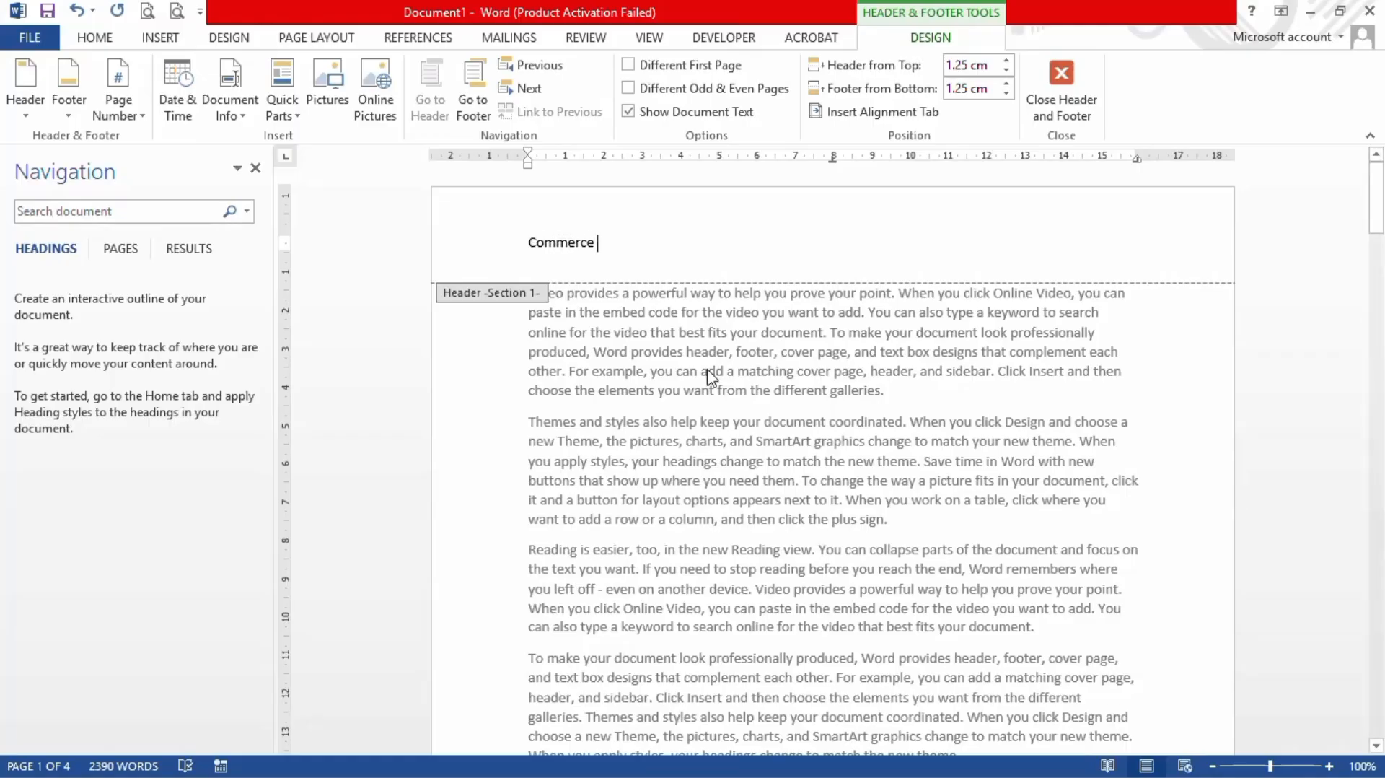
pyautogui.scroll(-6, 707, 369)
pyautogui.scroll(-10, 707, 369)
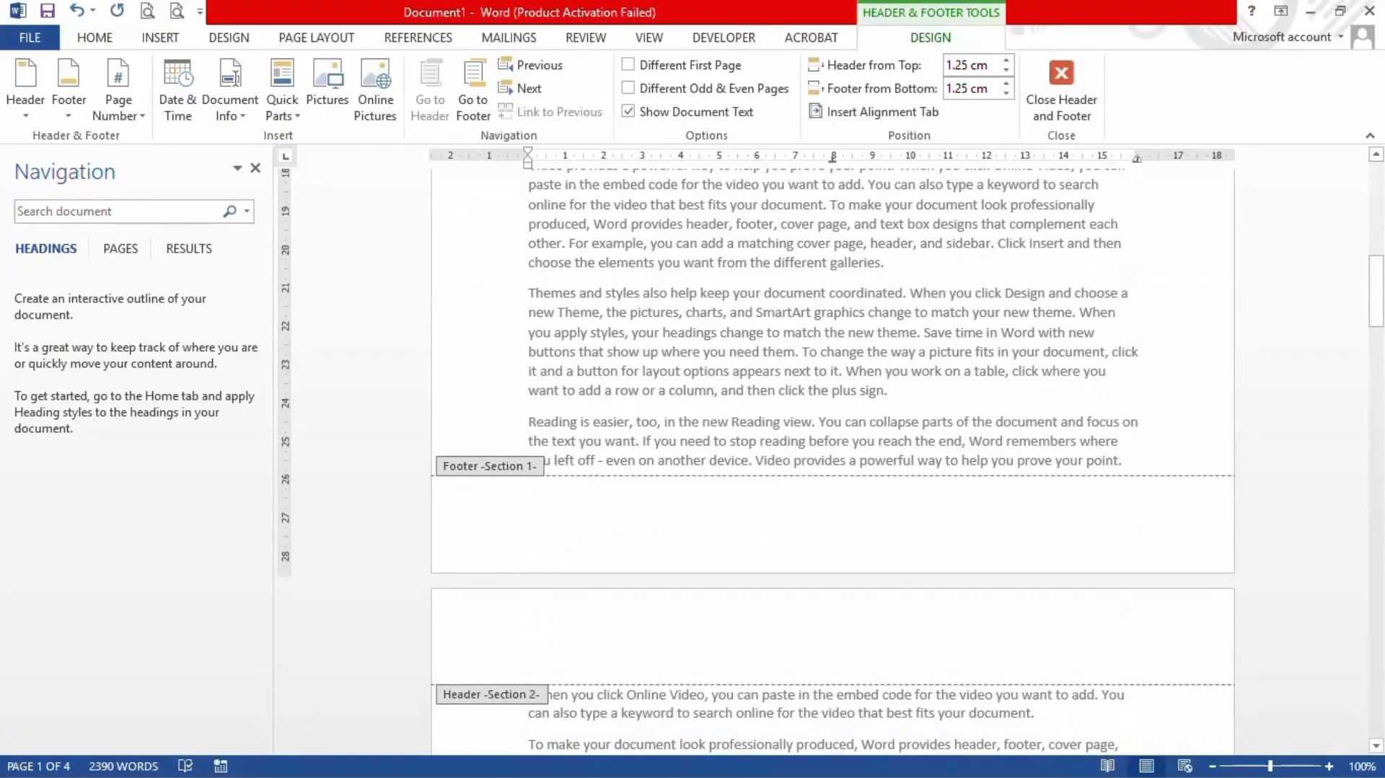
pyautogui.click(532, 517)
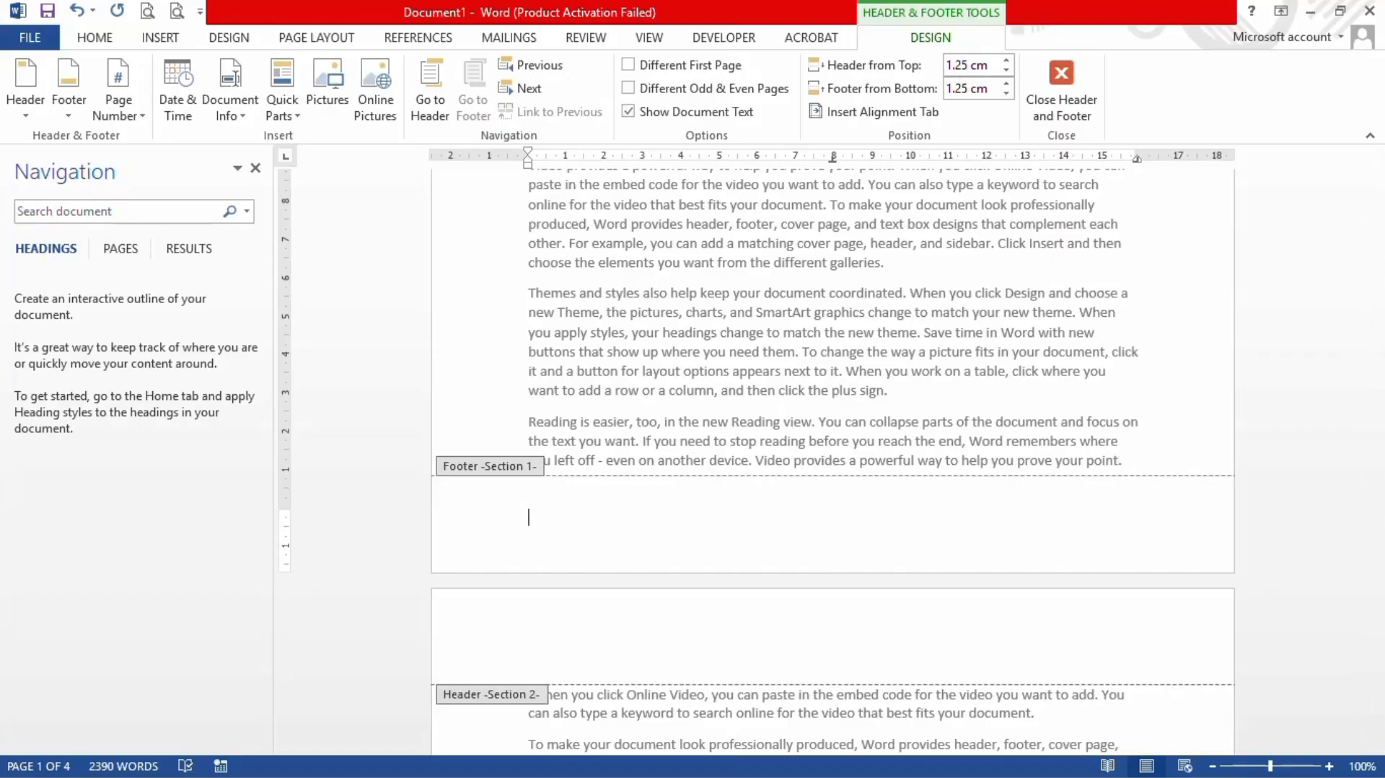
# Step: Enter 'production' in the Section 1 footer and 'mathematic' in the Section 2 header
pyautogui.write('production')
pyautogui.scroll(-3, 833, 461)
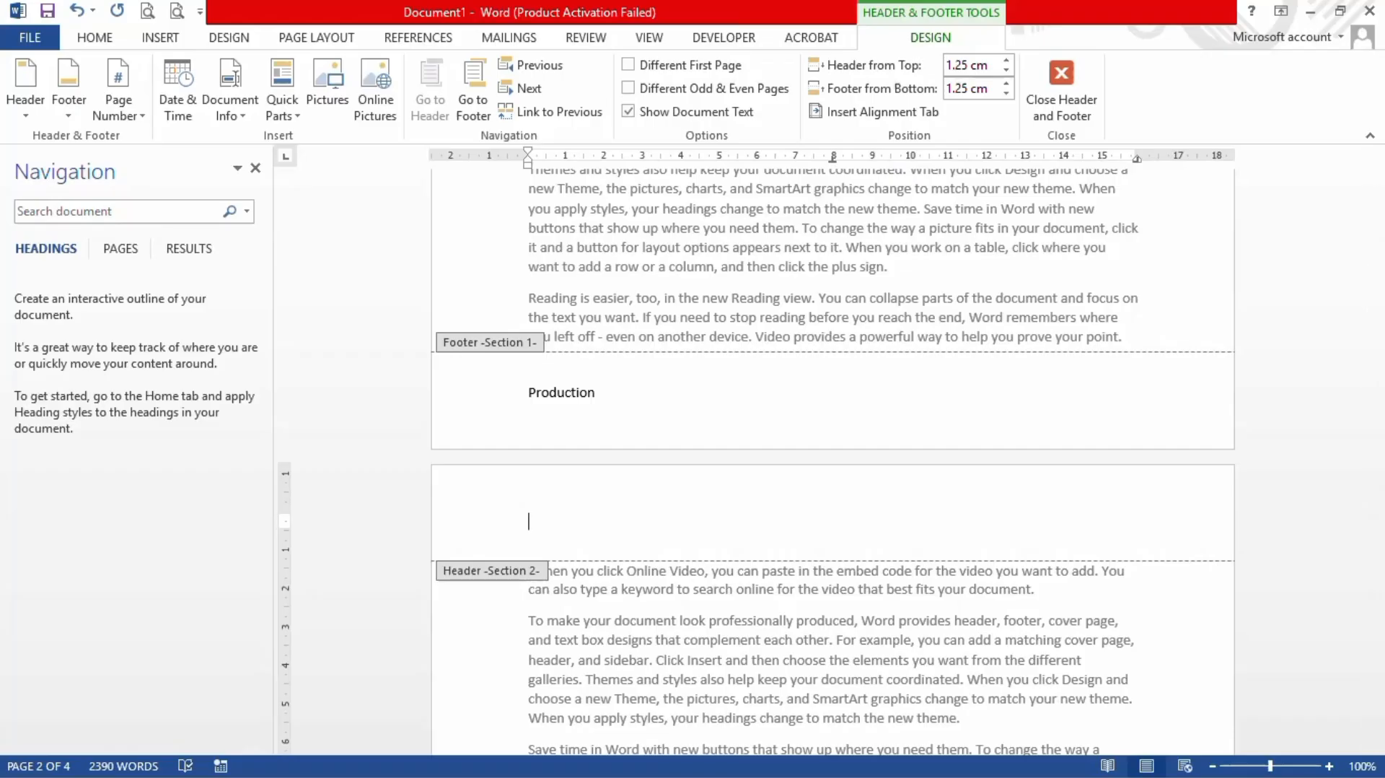
pyautogui.write('mathematic')
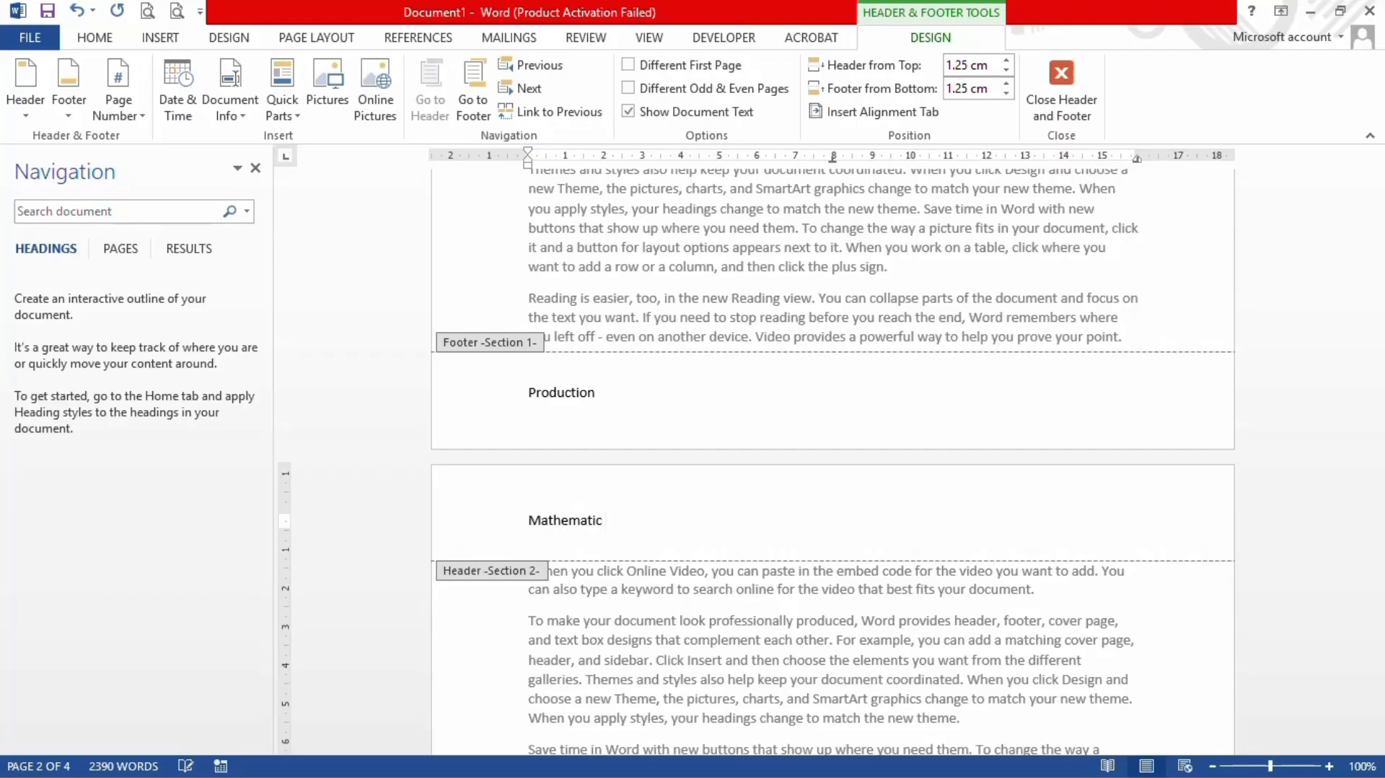
# Step: Unlink the Section 2 footer from Section 1 and replace 'Production' with 'fraction'
pyautogui.scroll(-15, 767, 552)
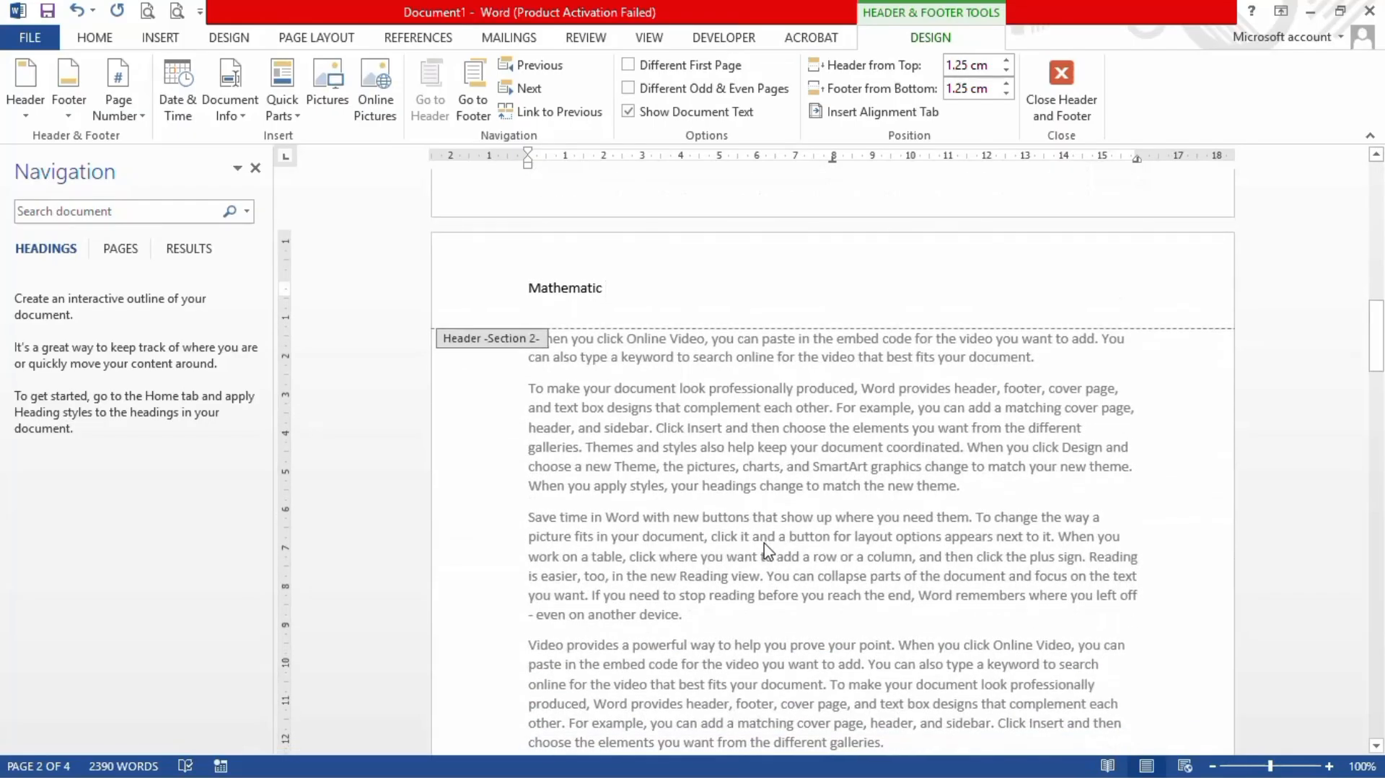
pyautogui.scroll(-1, 767, 552)
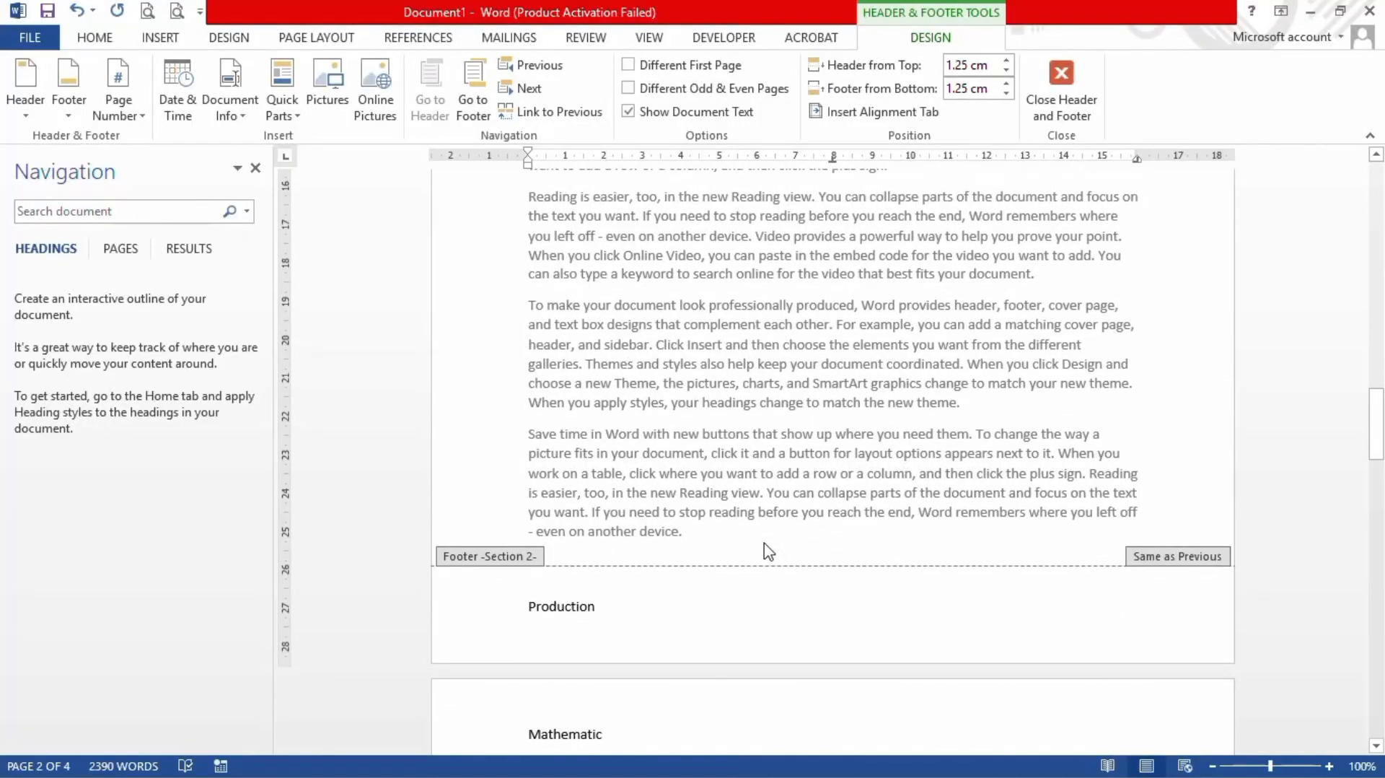
pyautogui.click(598, 606)
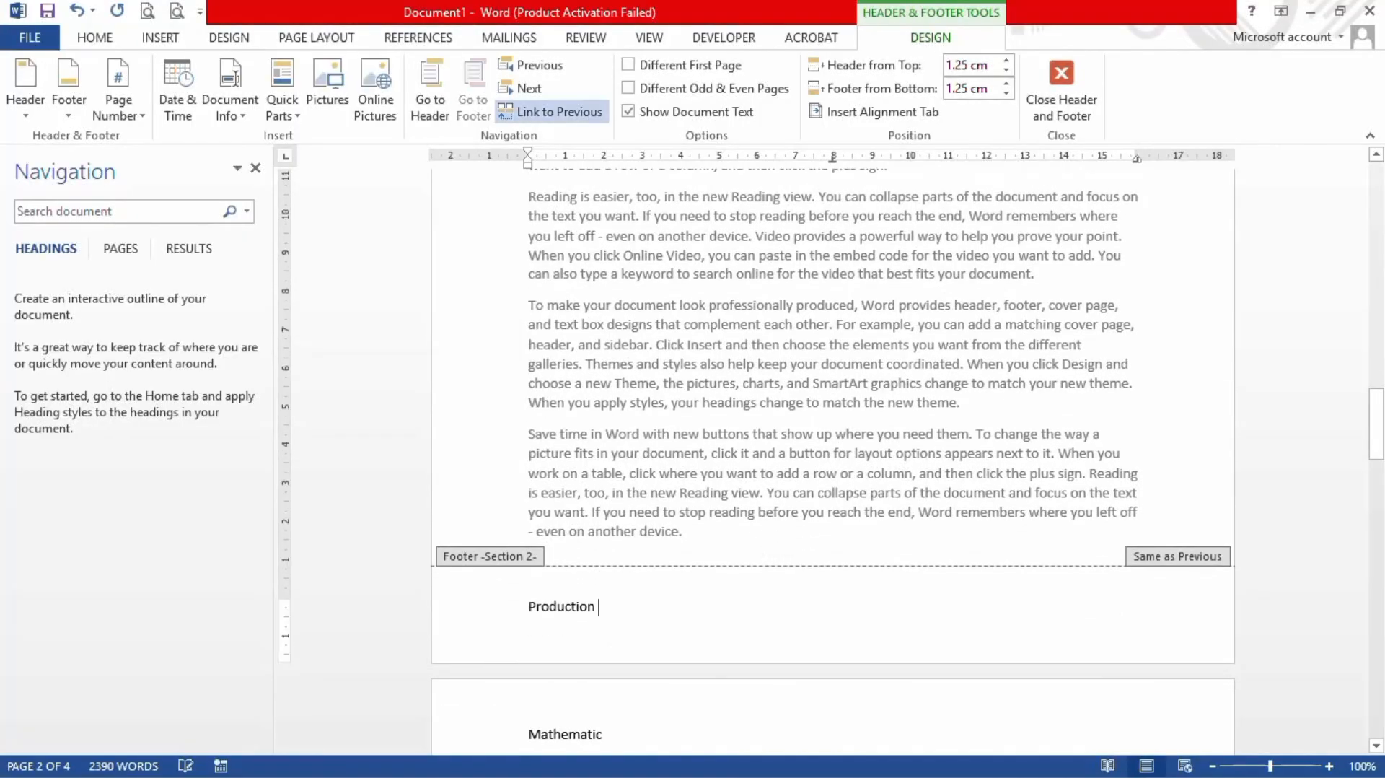
pyautogui.click(573, 119)
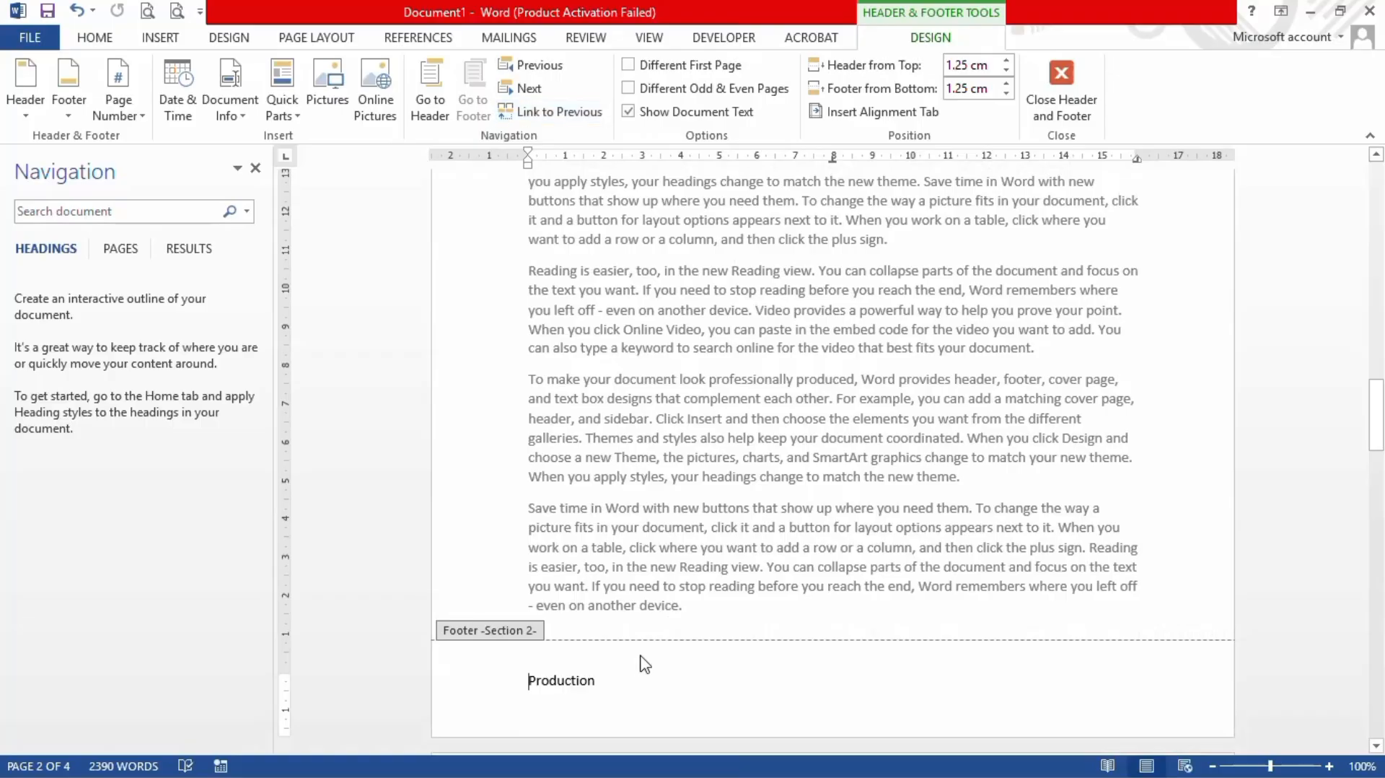
pyautogui.click(616, 680)
pyautogui.press('BackSpace')
pyautogui.press('BackSpace')
pyautogui.press('BackSpace')
pyautogui.press('BackSpace')
pyautogui.press('BackSpace')
pyautogui.press('BackSpace')
pyautogui.press('BackSpace')
pyautogui.press('BackSpace')
pyautogui.press('BackSpace')
pyautogui.press('BackSpace')
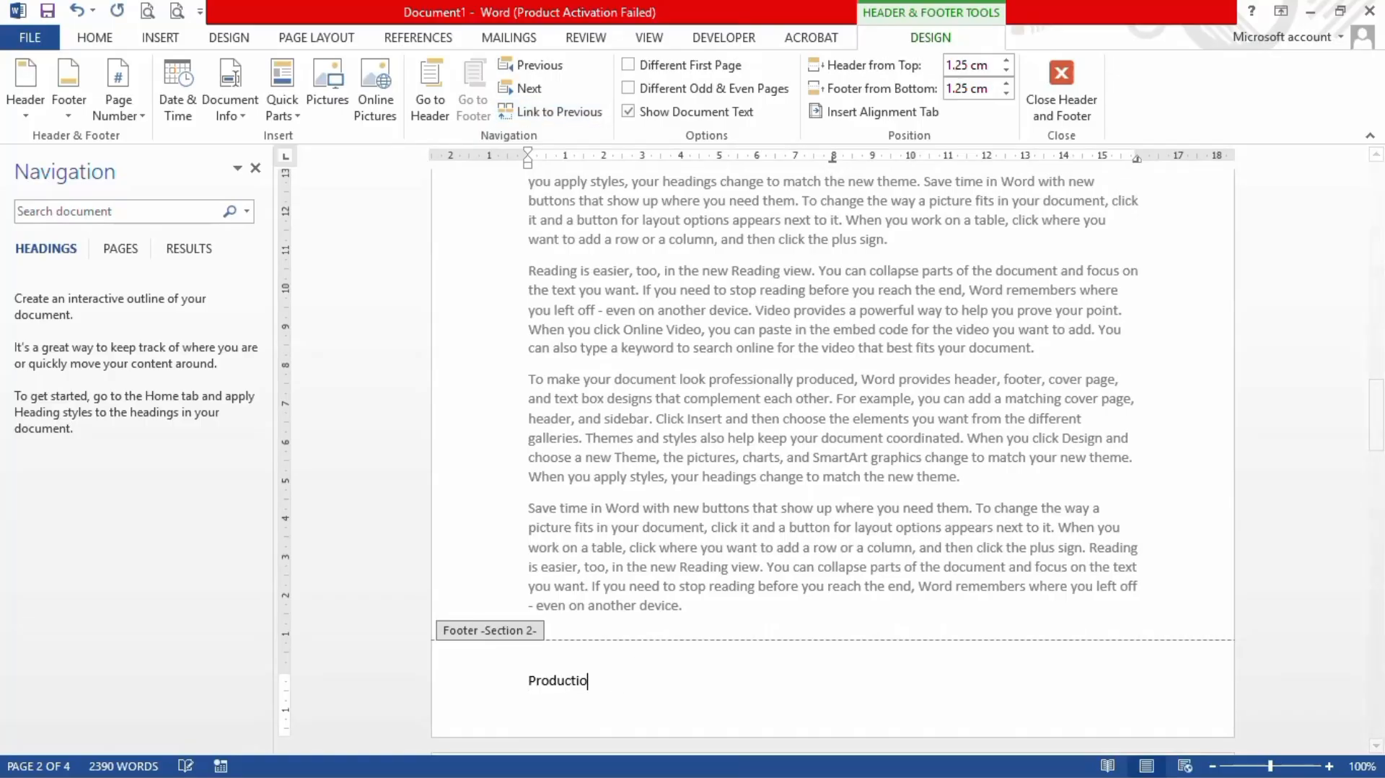
pyautogui.press('BackSpace')
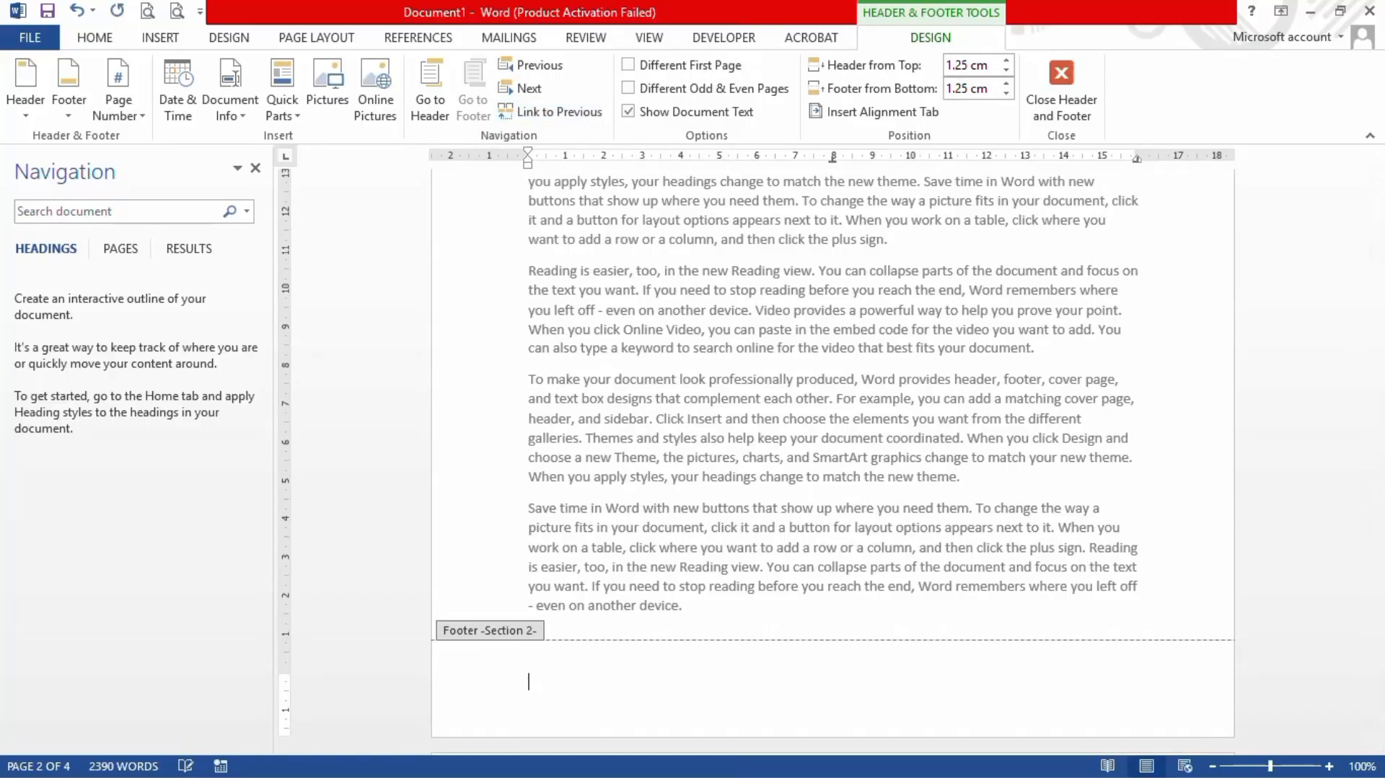
pyautogui.write('fraction')
pyautogui.scroll(-5, 767, 491)
pyautogui.scroll(5, 767, 490)
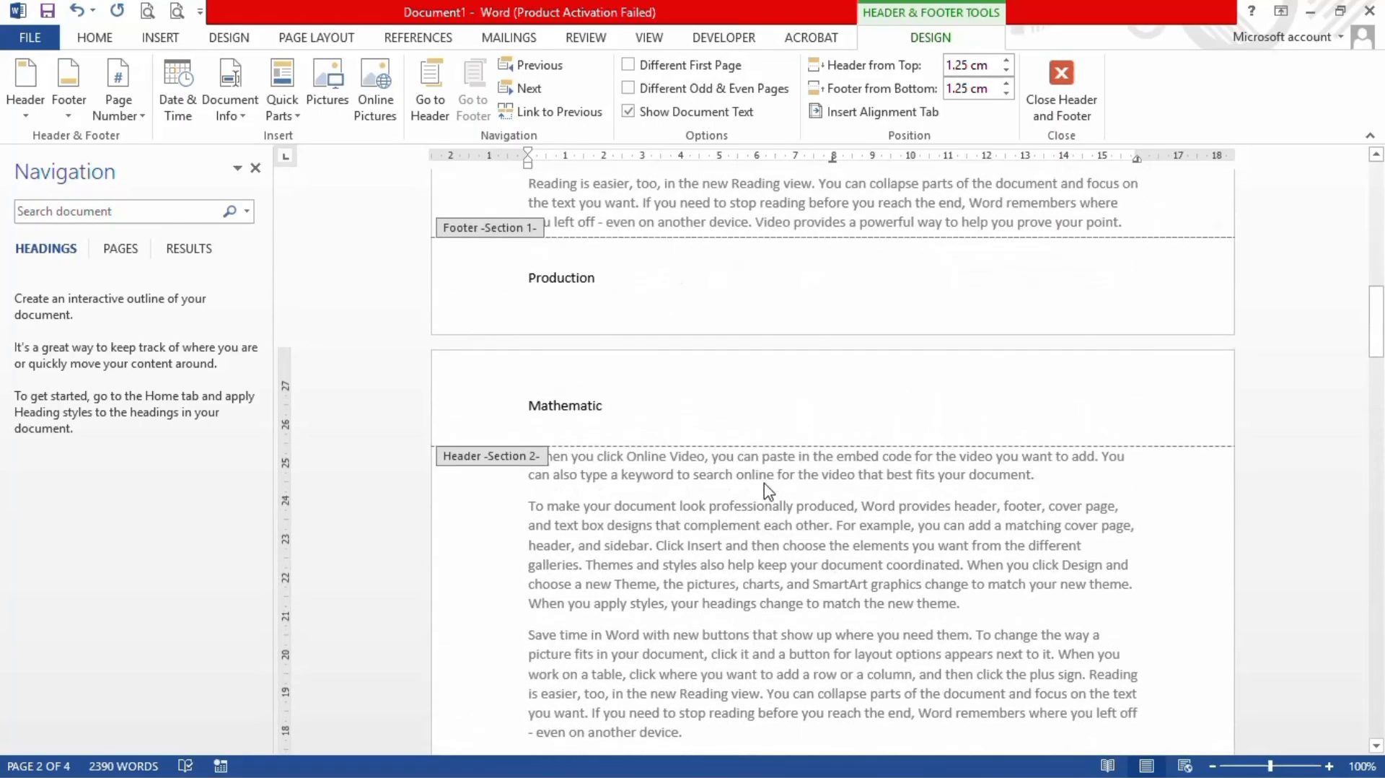
pyautogui.scroll(10, 767, 491)
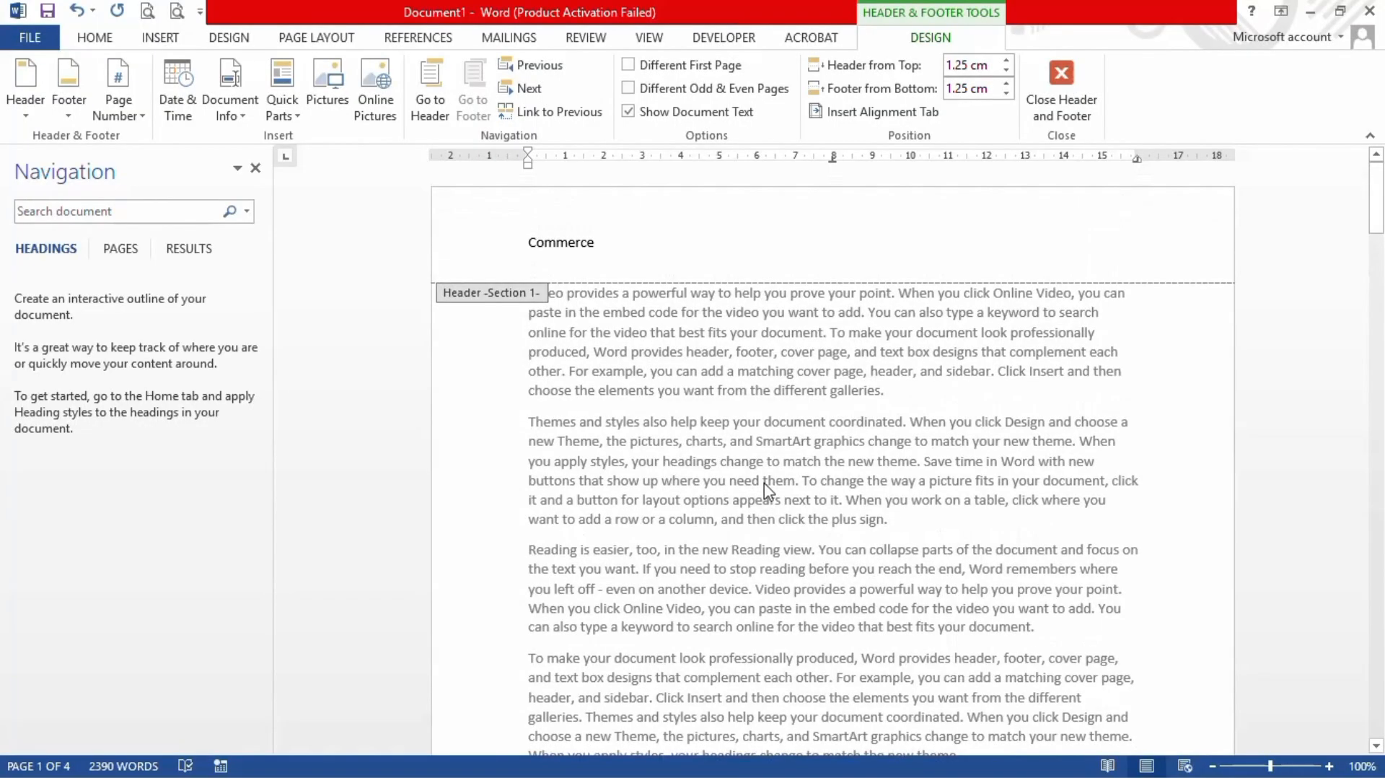
pyautogui.scroll(-15, 767, 490)
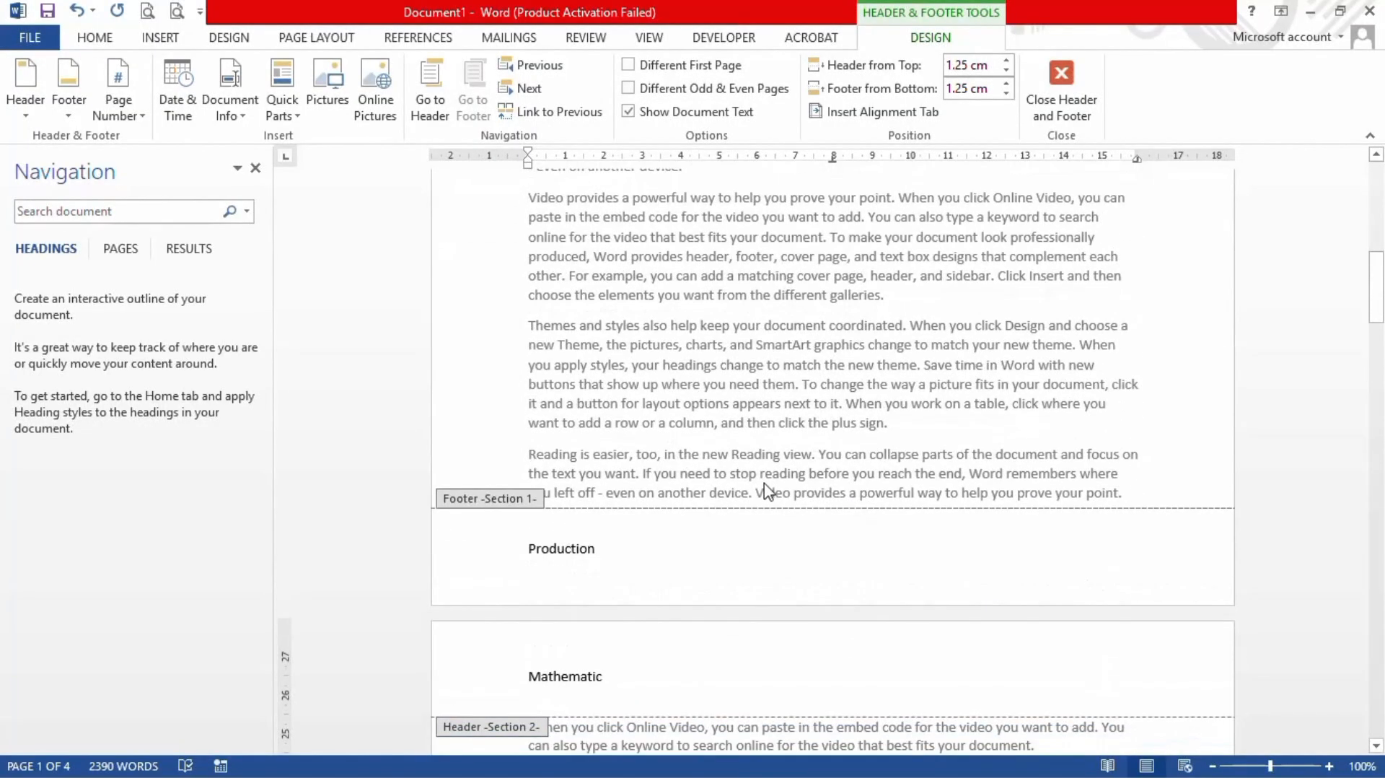
pyautogui.scroll(-7, 767, 490)
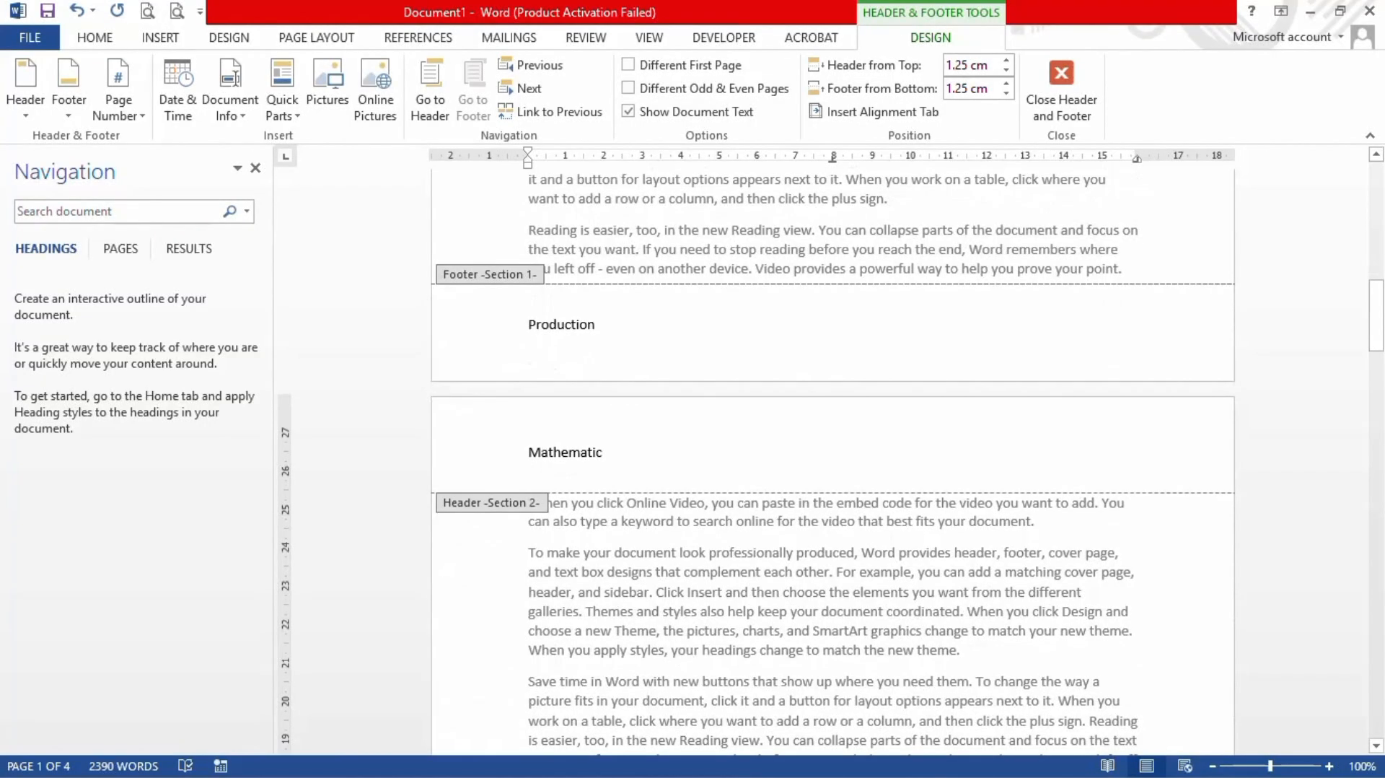
pyautogui.scroll(-8, 767, 490)
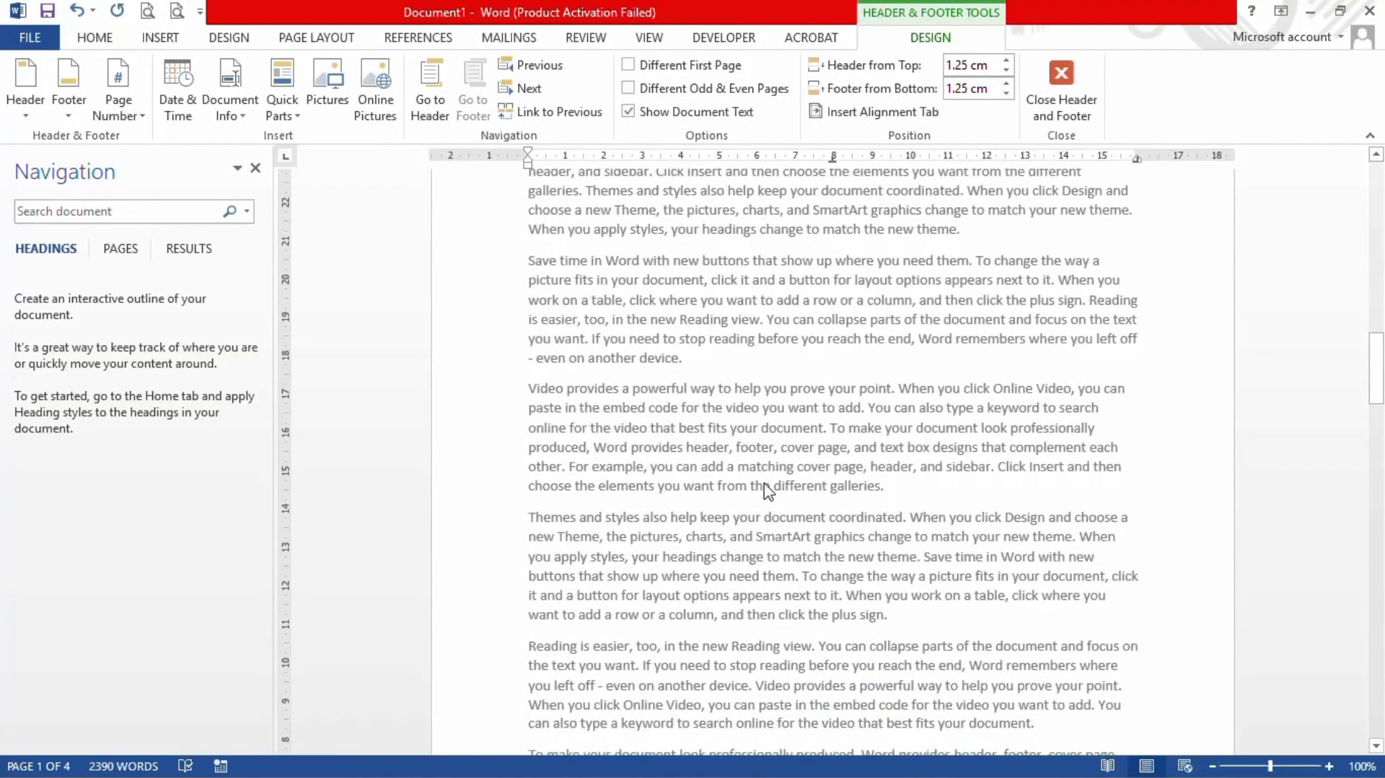
pyautogui.scroll(-4, 767, 490)
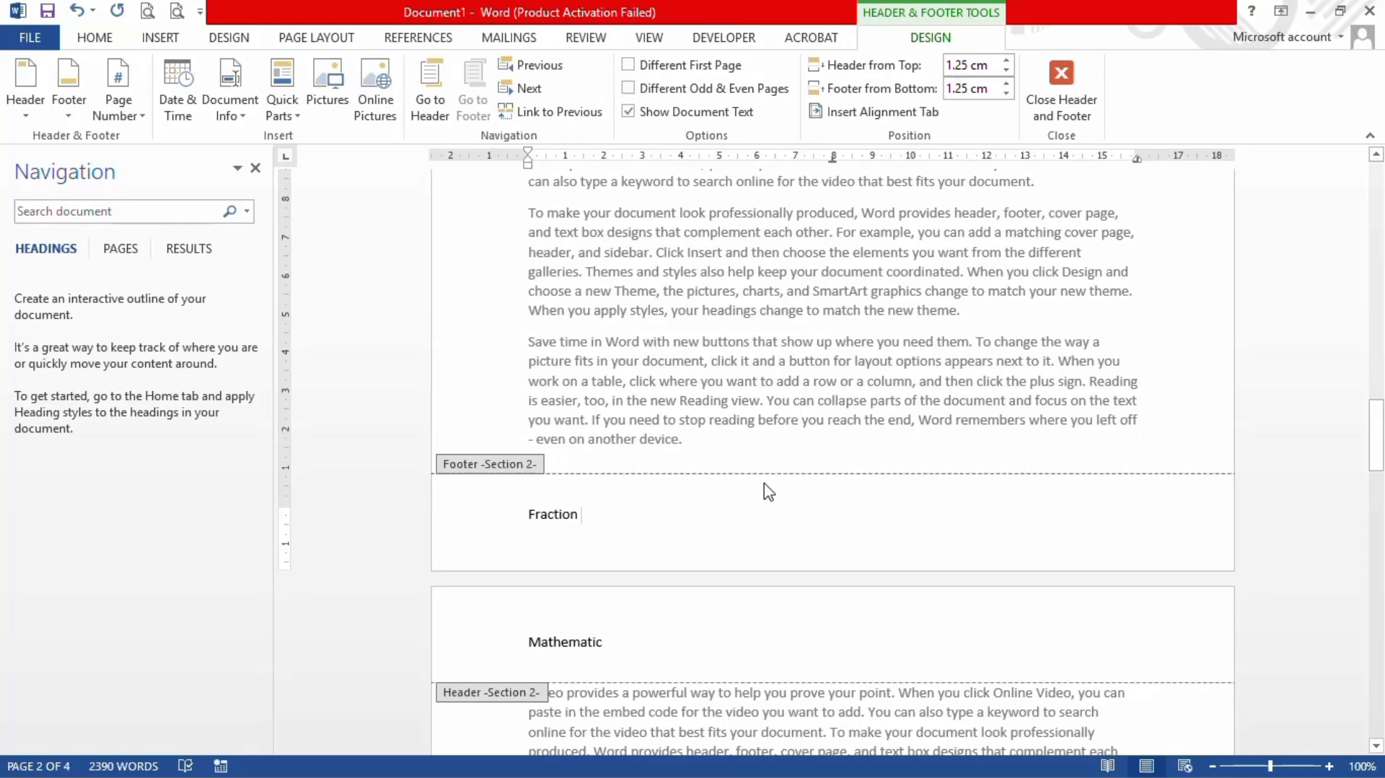
pyautogui.scroll(-4, 768, 491)
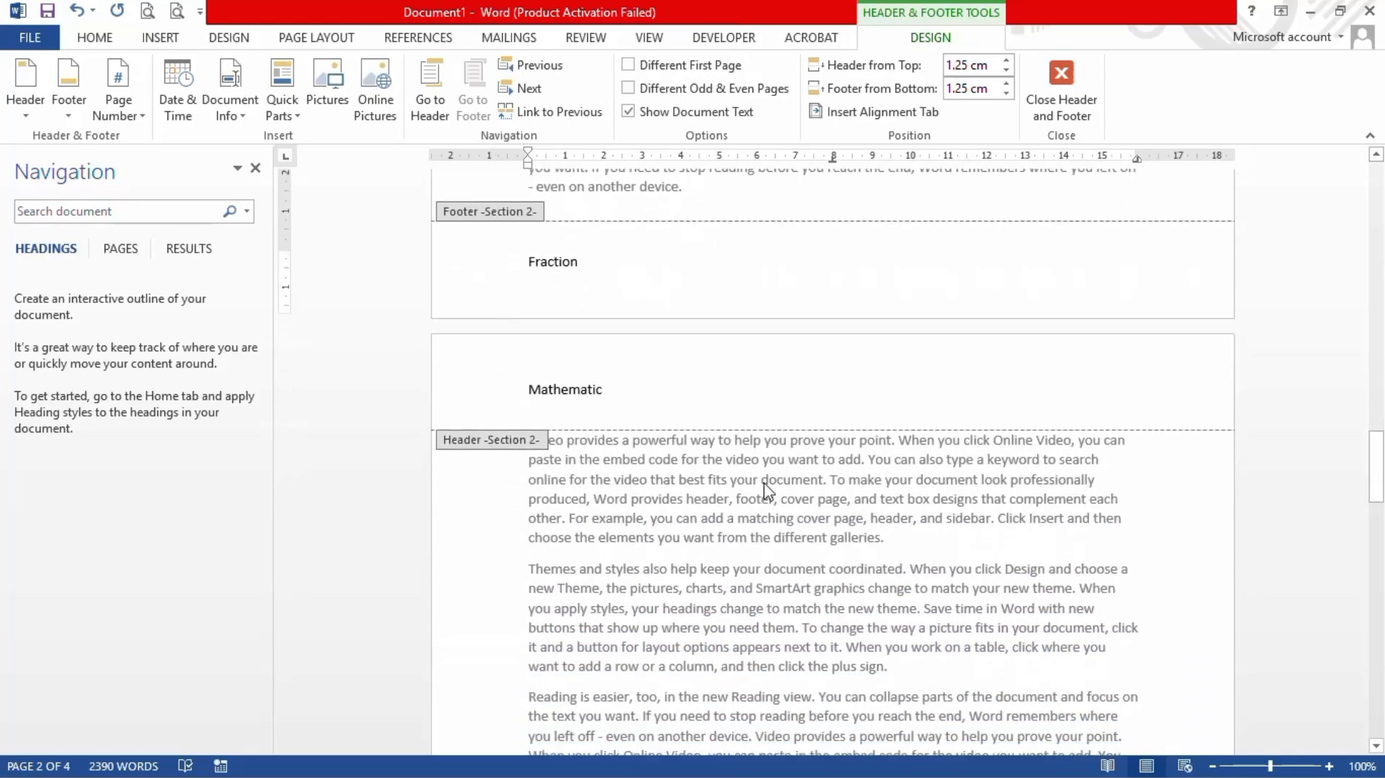
pyautogui.click(606, 369)
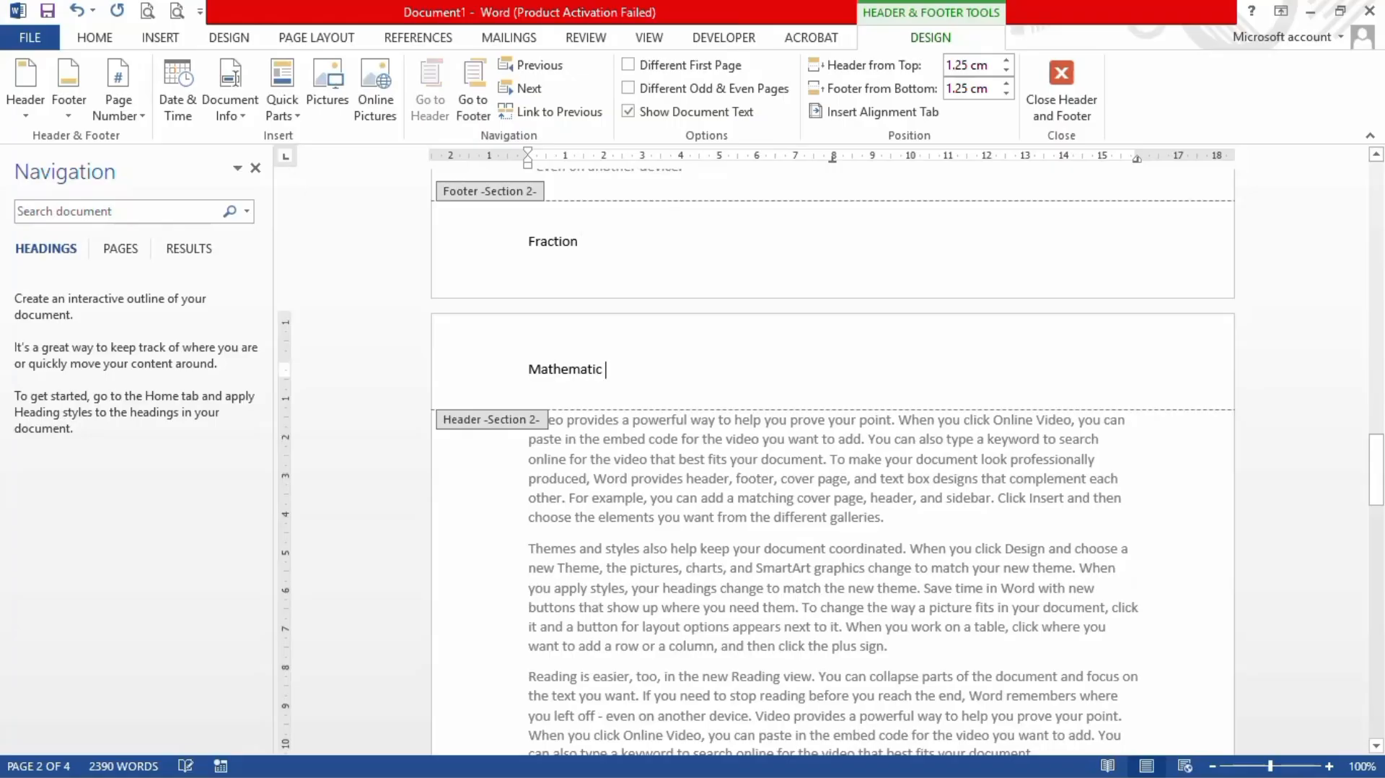
pyautogui.scroll(-7, 714, 488)
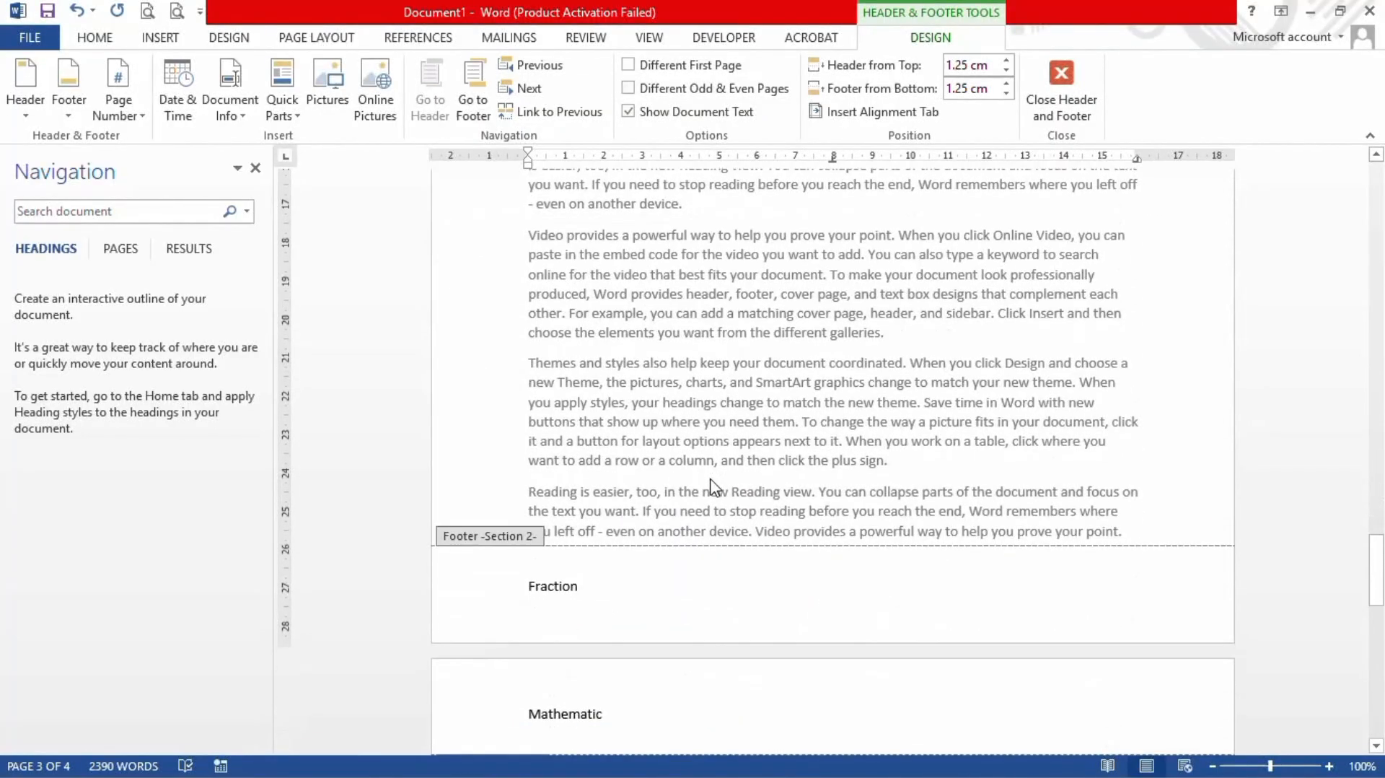
pyautogui.scroll(-6, 714, 487)
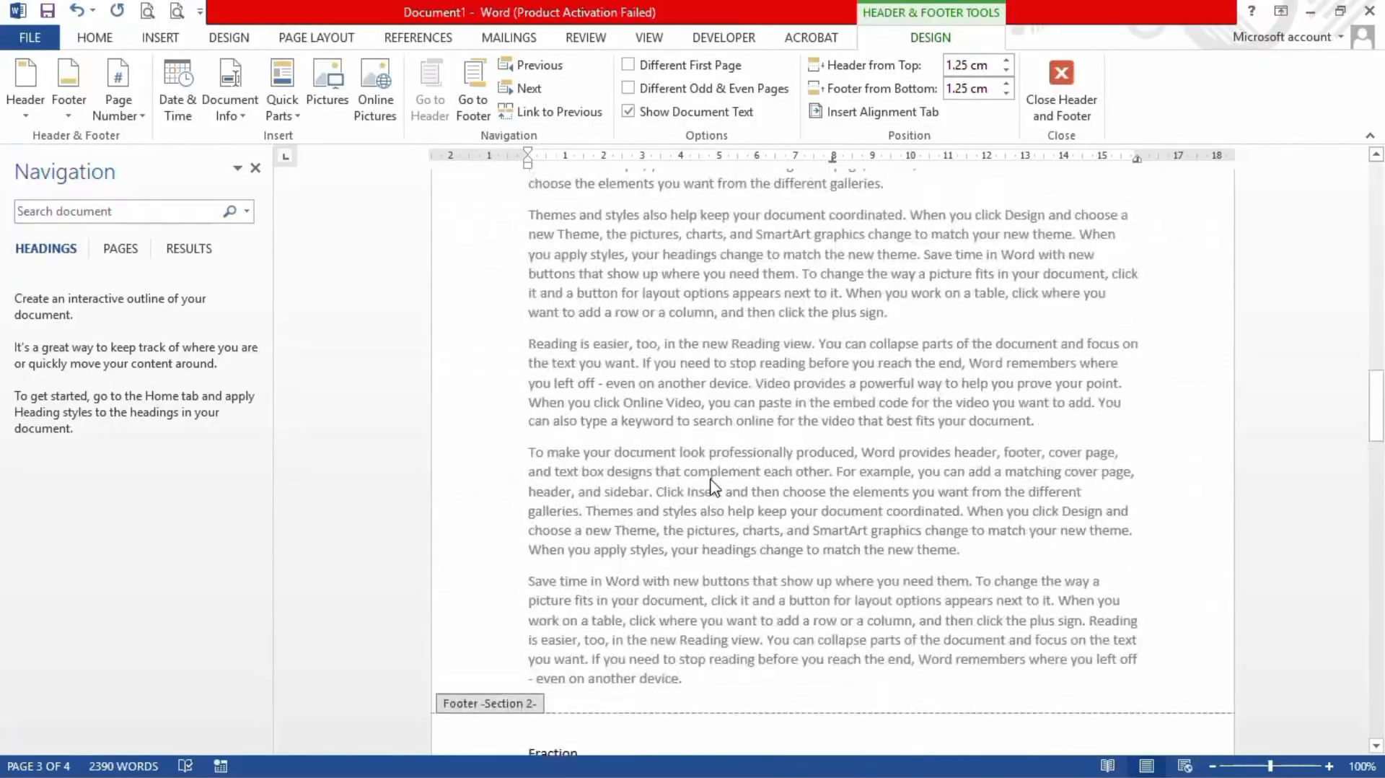
pyautogui.scroll(15, 714, 488)
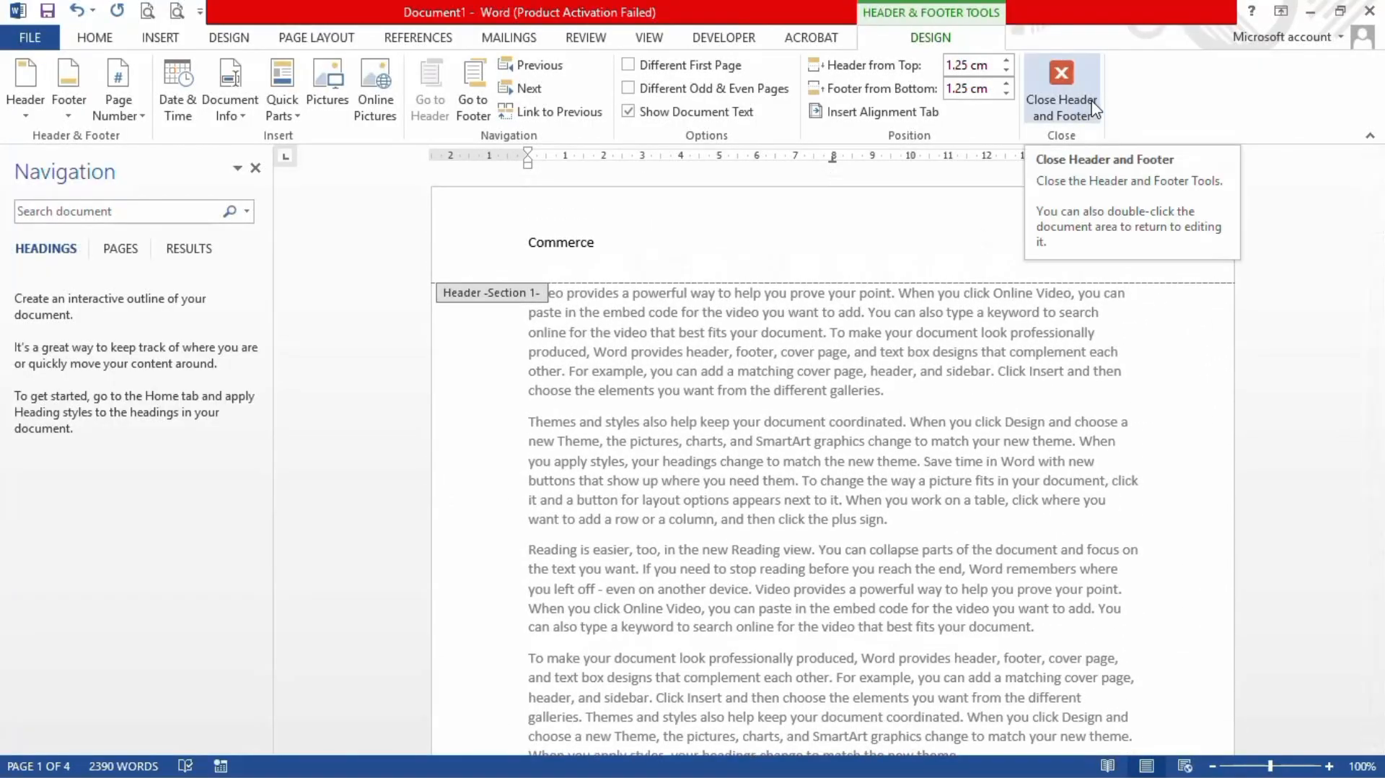
# Step: Close Header and Footer, then scroll through pages 2 and 3 to review them
pyautogui.click(1092, 109)
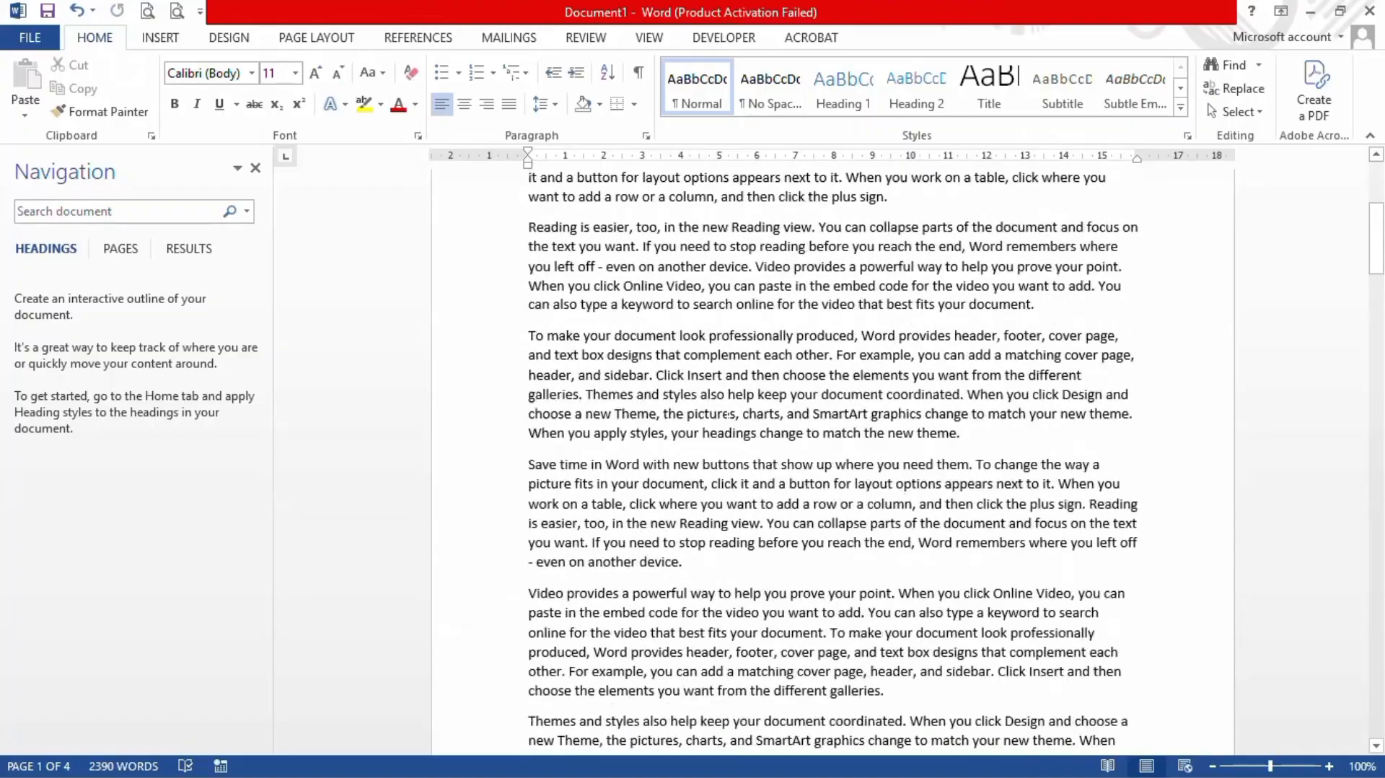
pyautogui.scroll(-15, 651, 717)
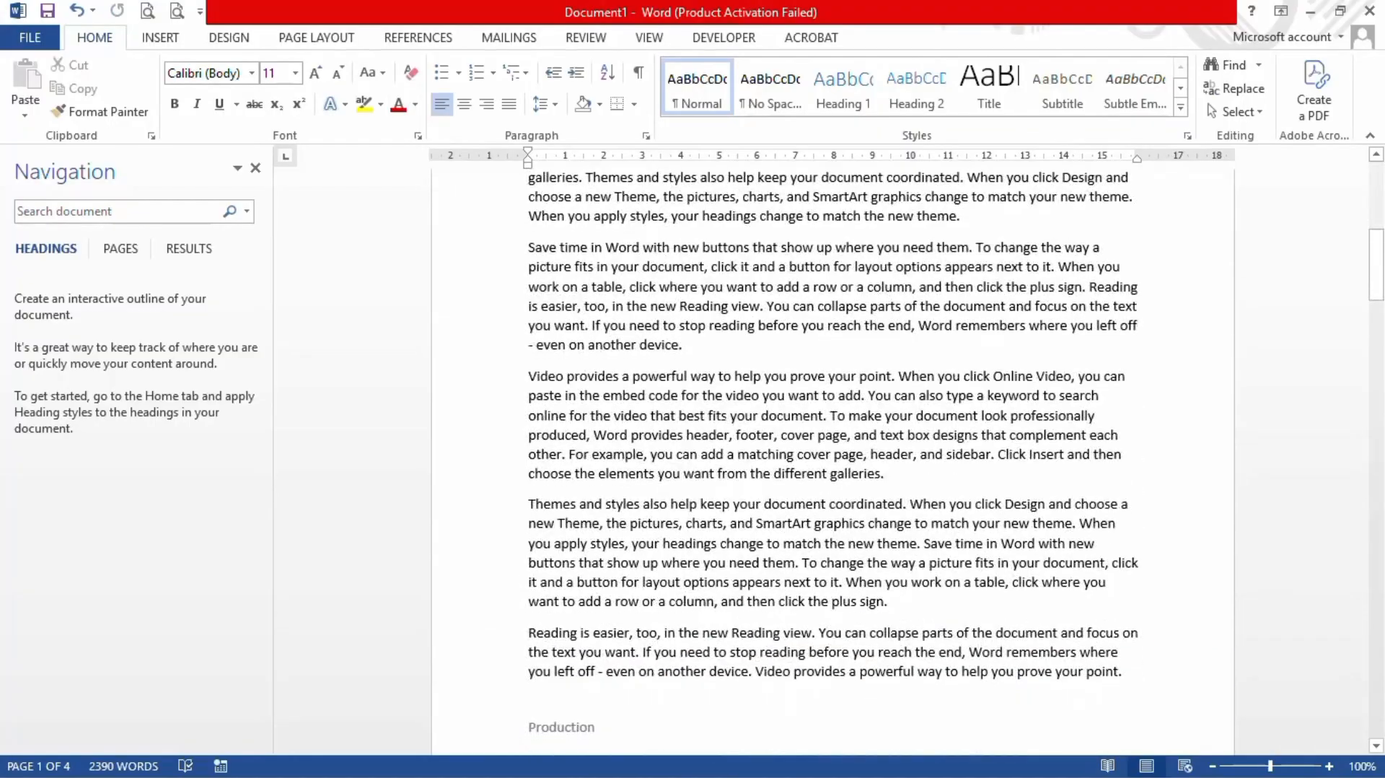
pyautogui.scroll(-10, 652, 717)
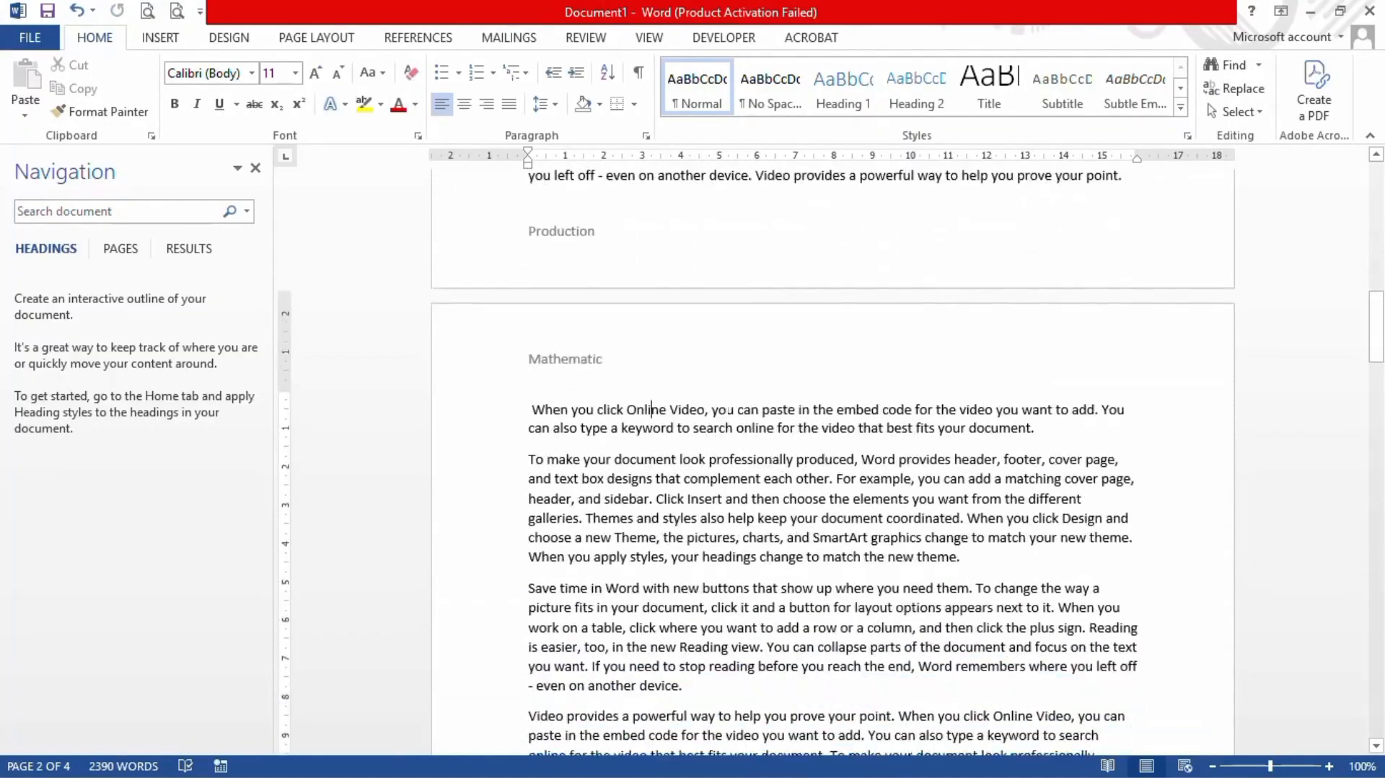
pyautogui.scroll(-10, 725, 406)
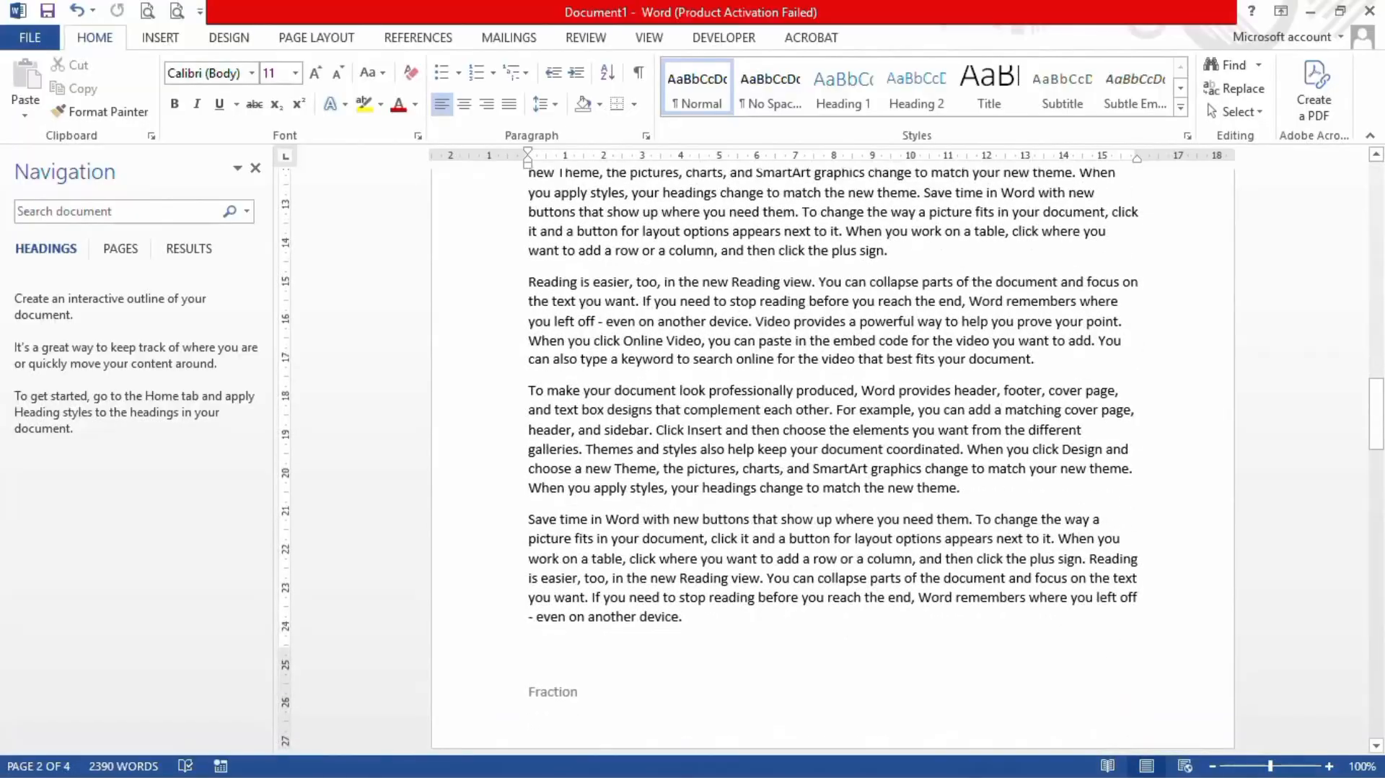
pyautogui.scroll(-3, 730, 420)
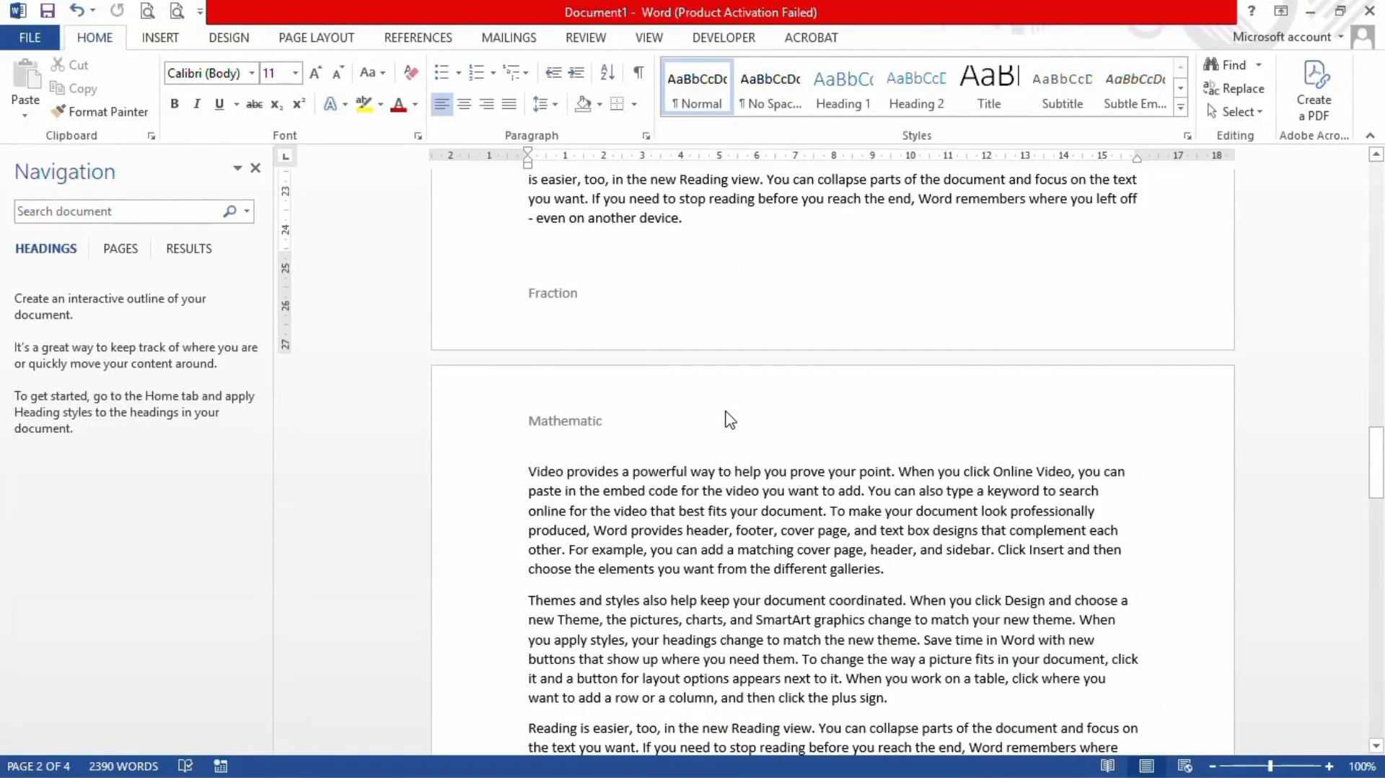
pyautogui.scroll(-3, 730, 420)
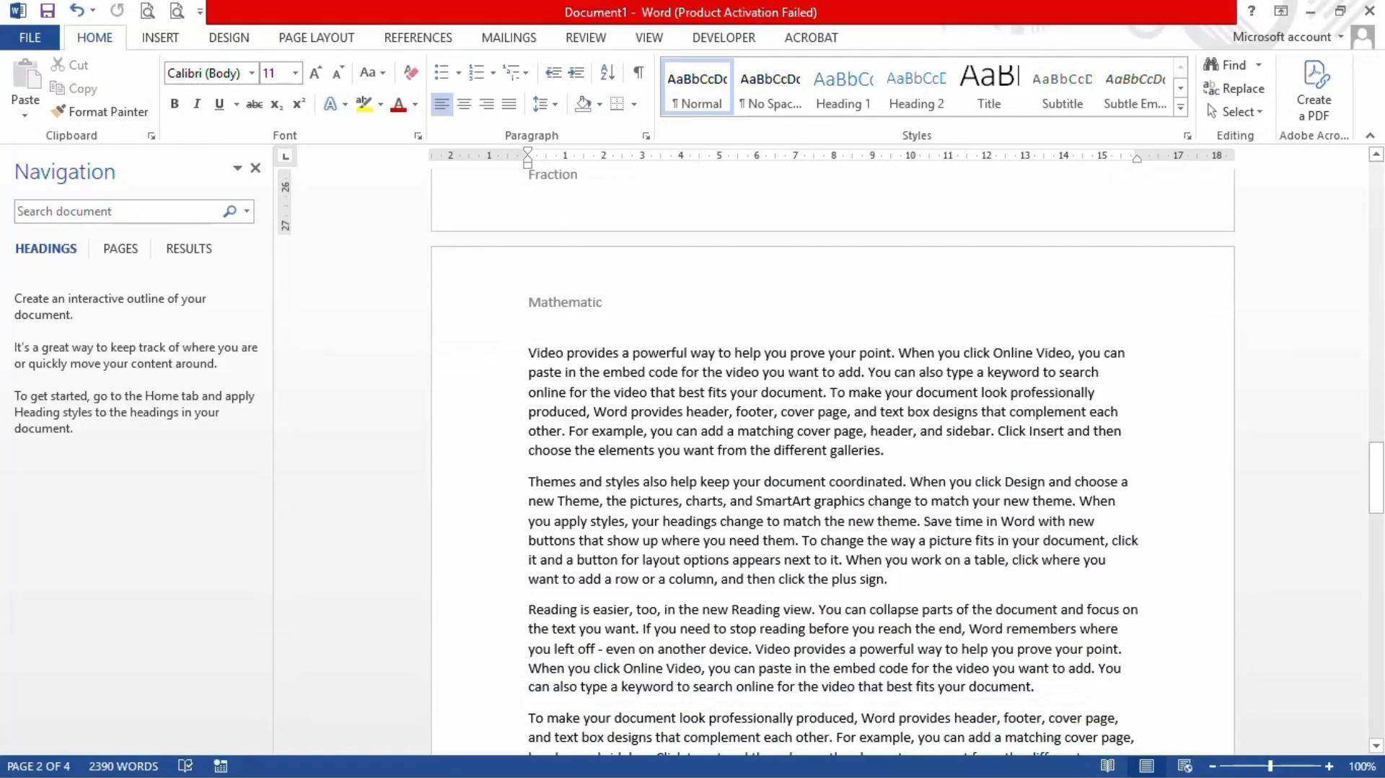
pyautogui.scroll(-3, 830, 462)
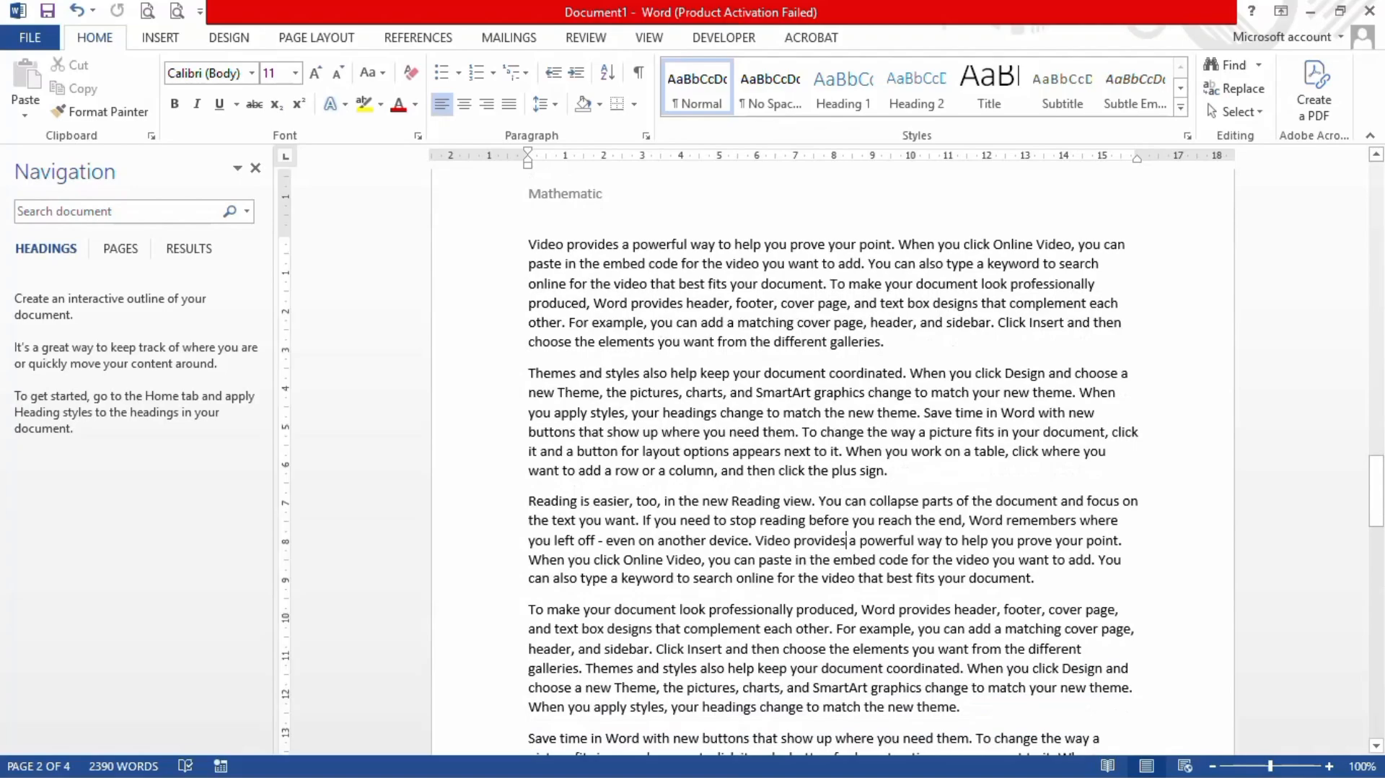
pyautogui.scroll(-9, 856, 588)
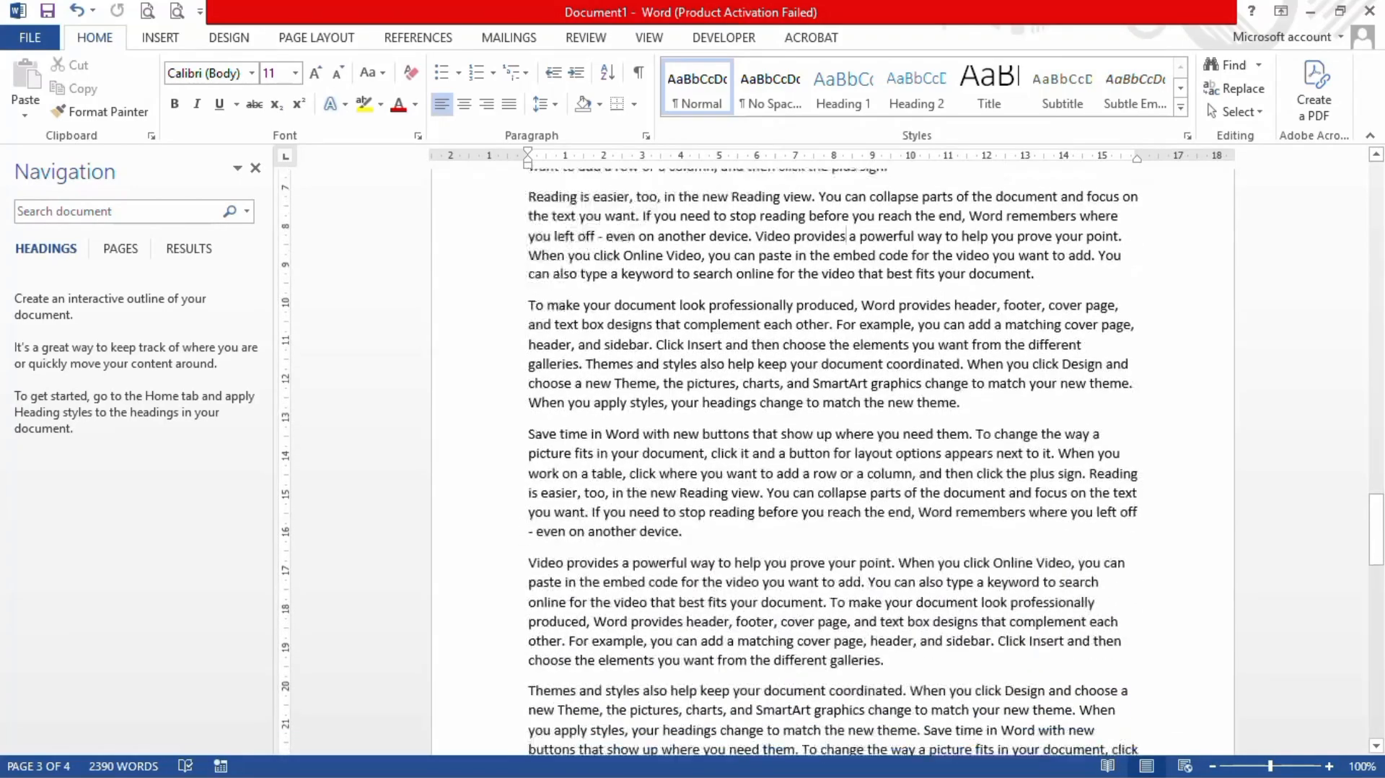
pyautogui.scroll(-1, 856, 586)
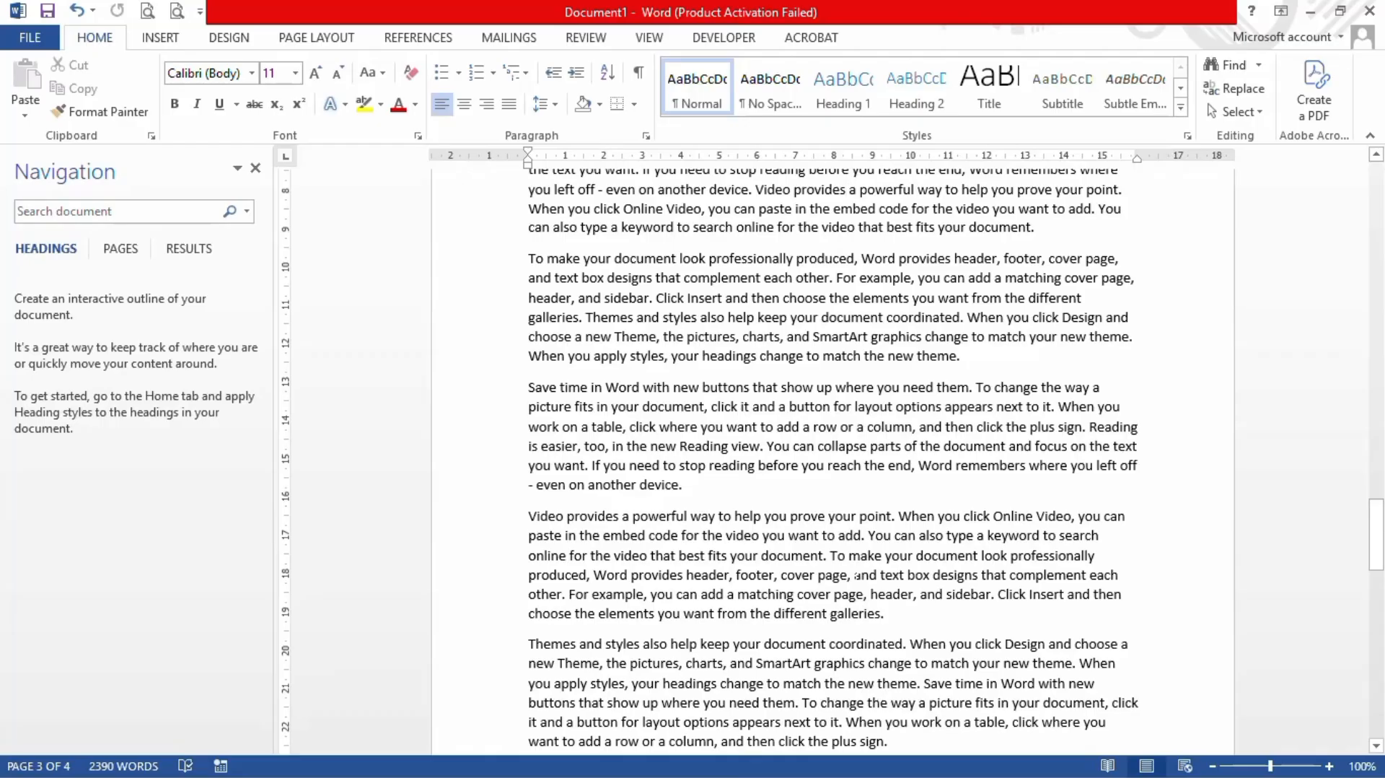
pyautogui.scroll(-7, 856, 575)
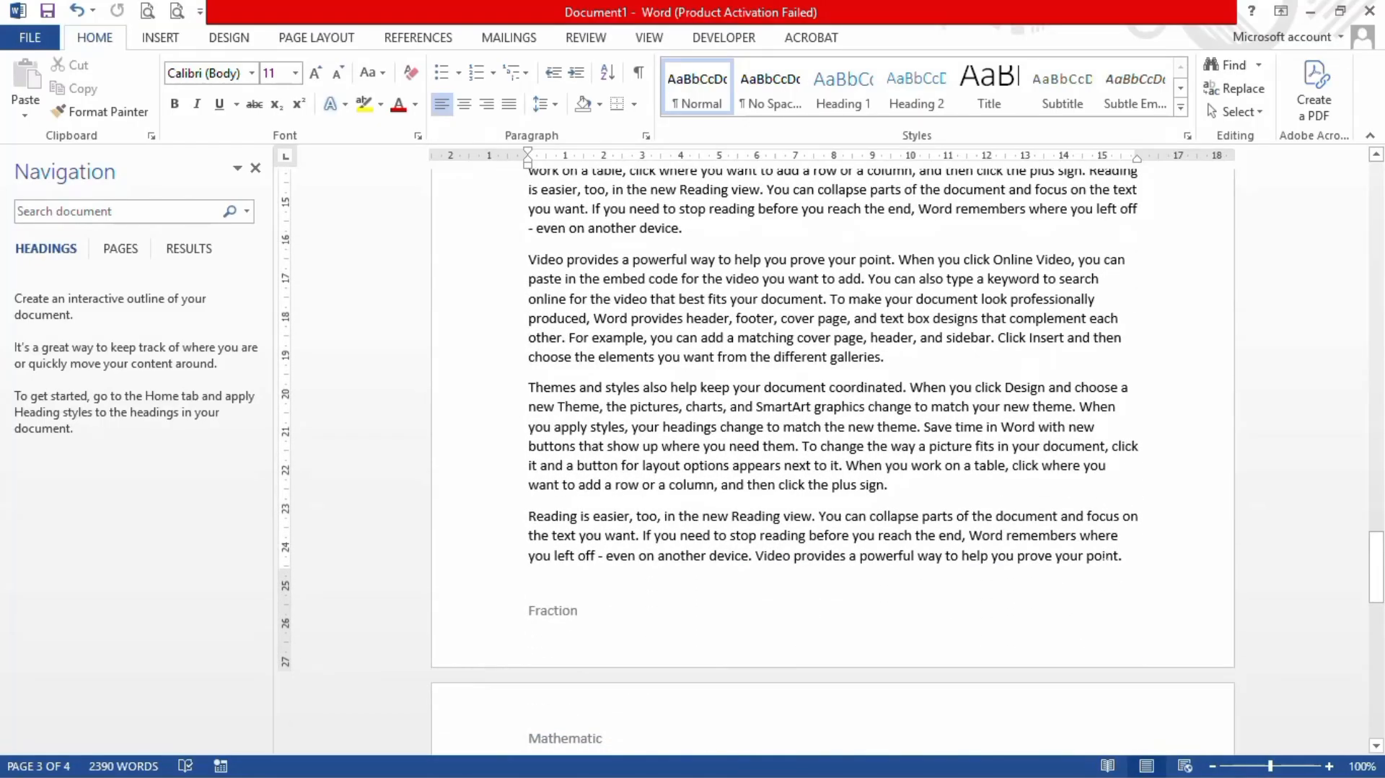
# Step: Insert a Next Page section break after 'prove your point.' on page 3
pyautogui.click(1126, 556)
pyautogui.click(318, 38)
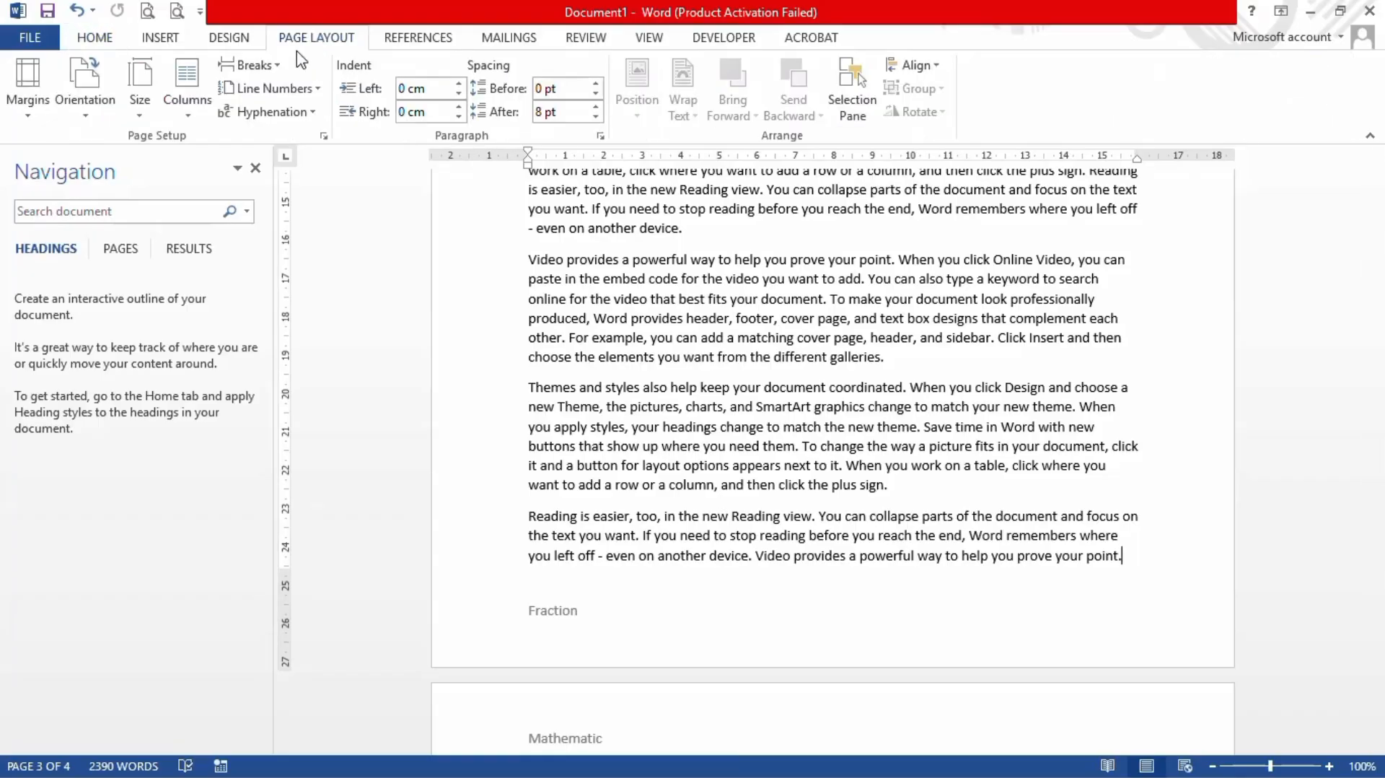
pyautogui.click(279, 67)
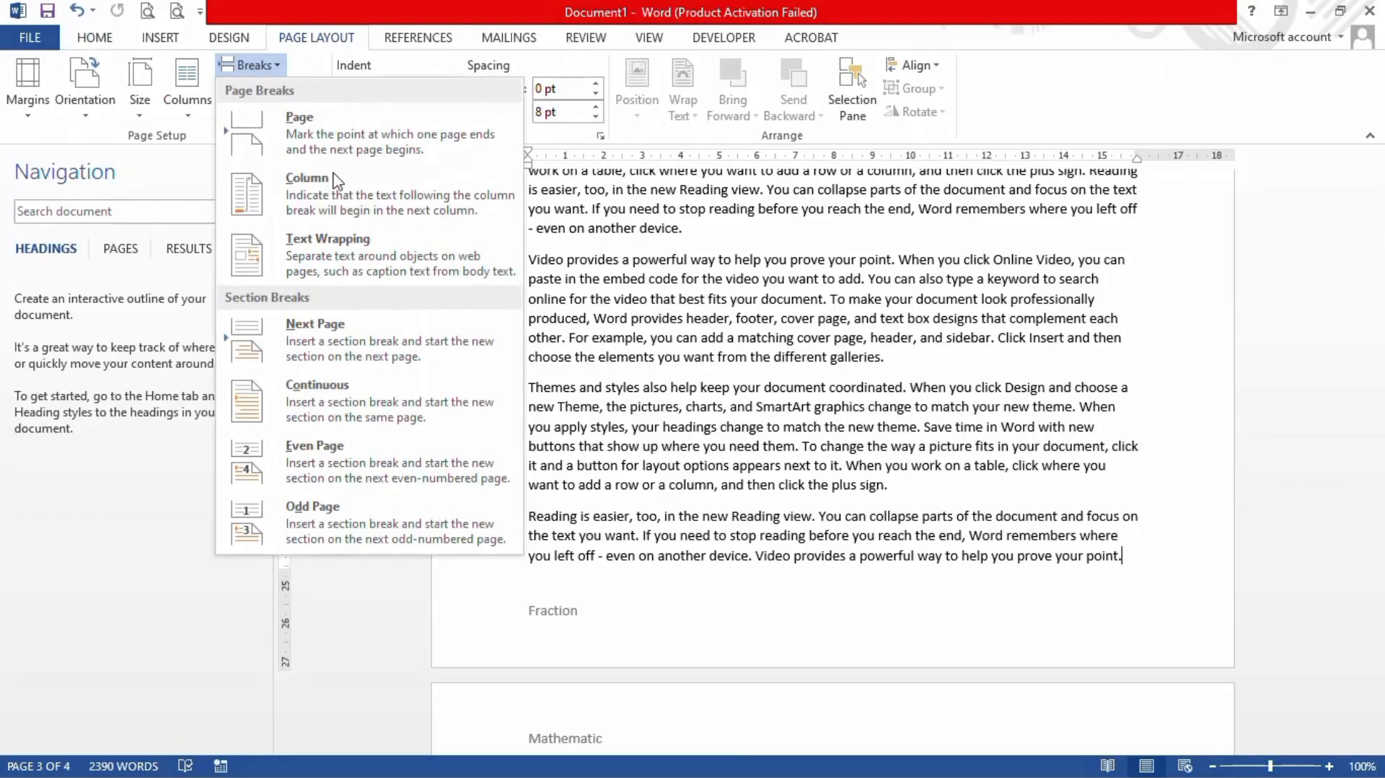
pyautogui.click(417, 341)
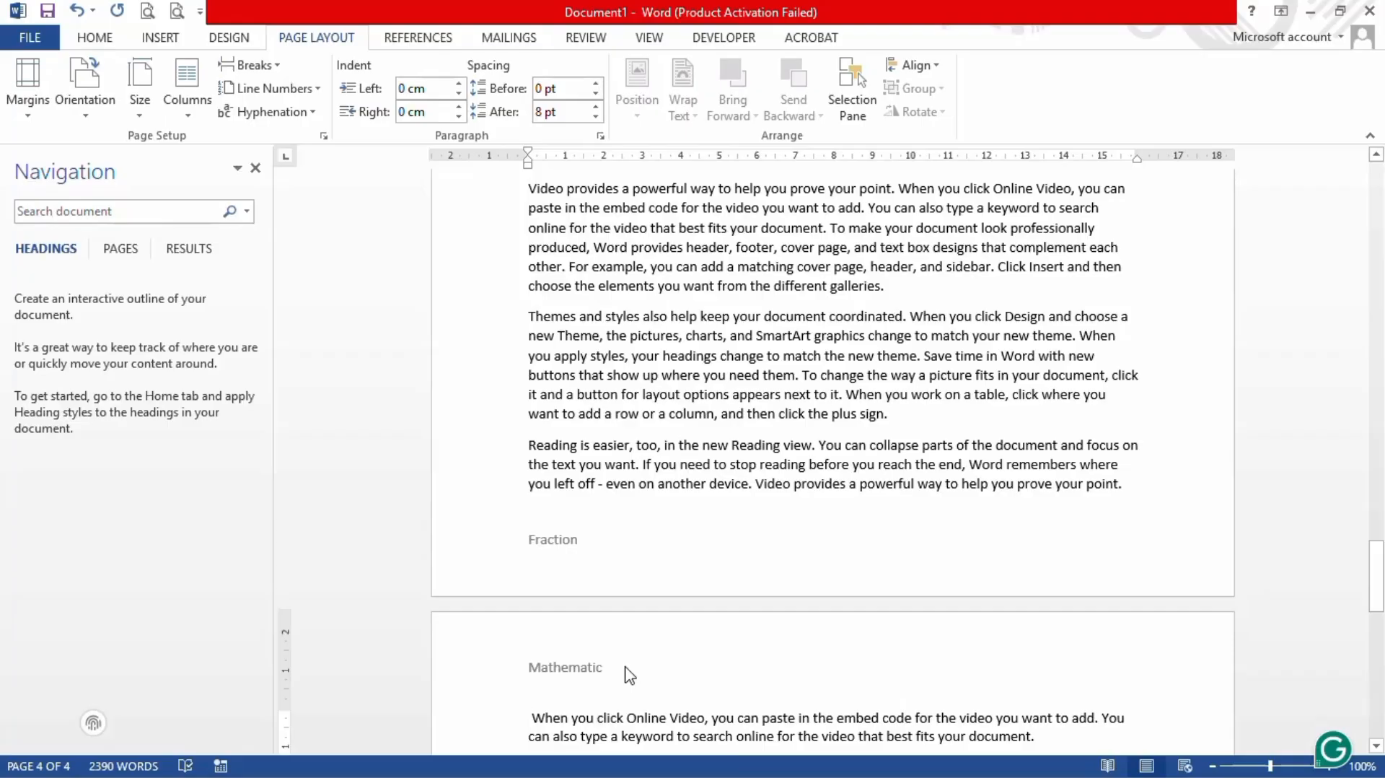
pyautogui.scroll(-12, 630, 676)
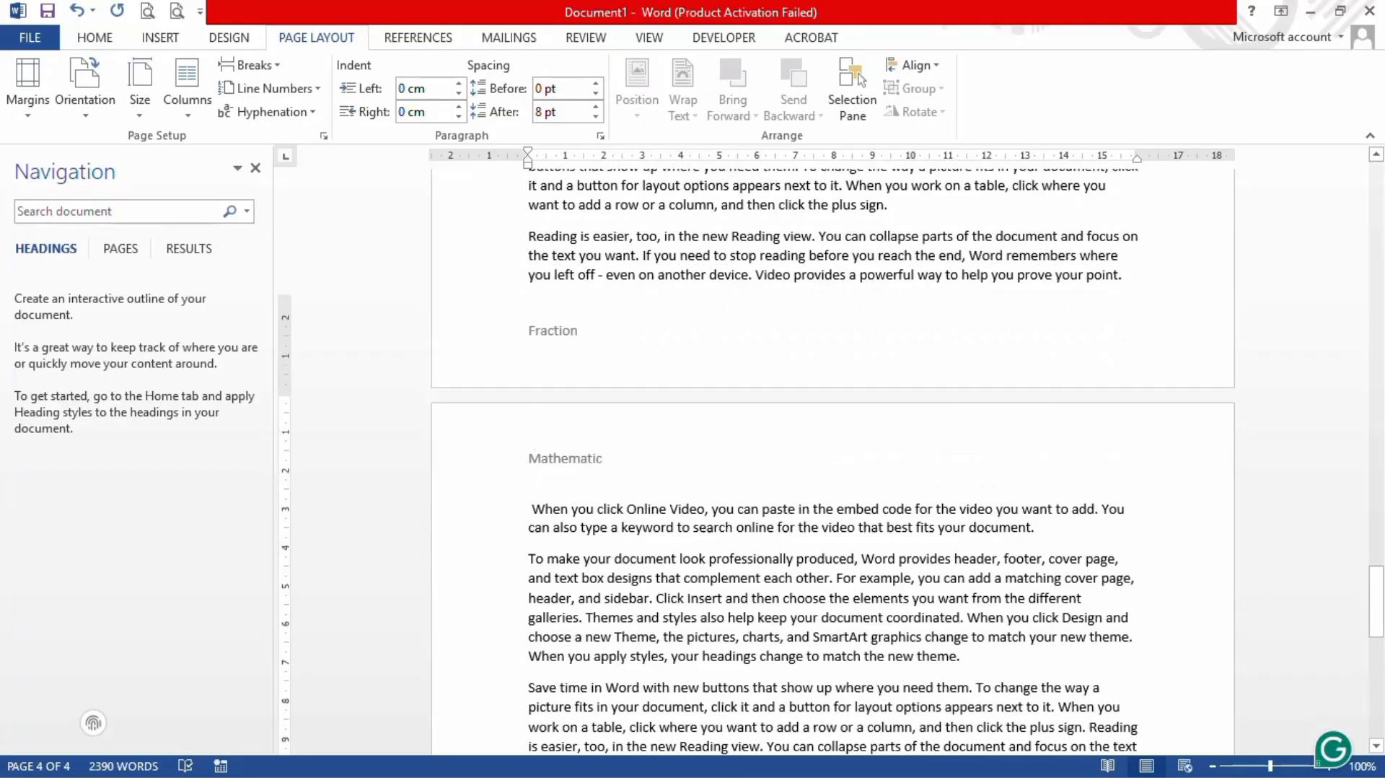
pyautogui.scroll(-15, 648, 487)
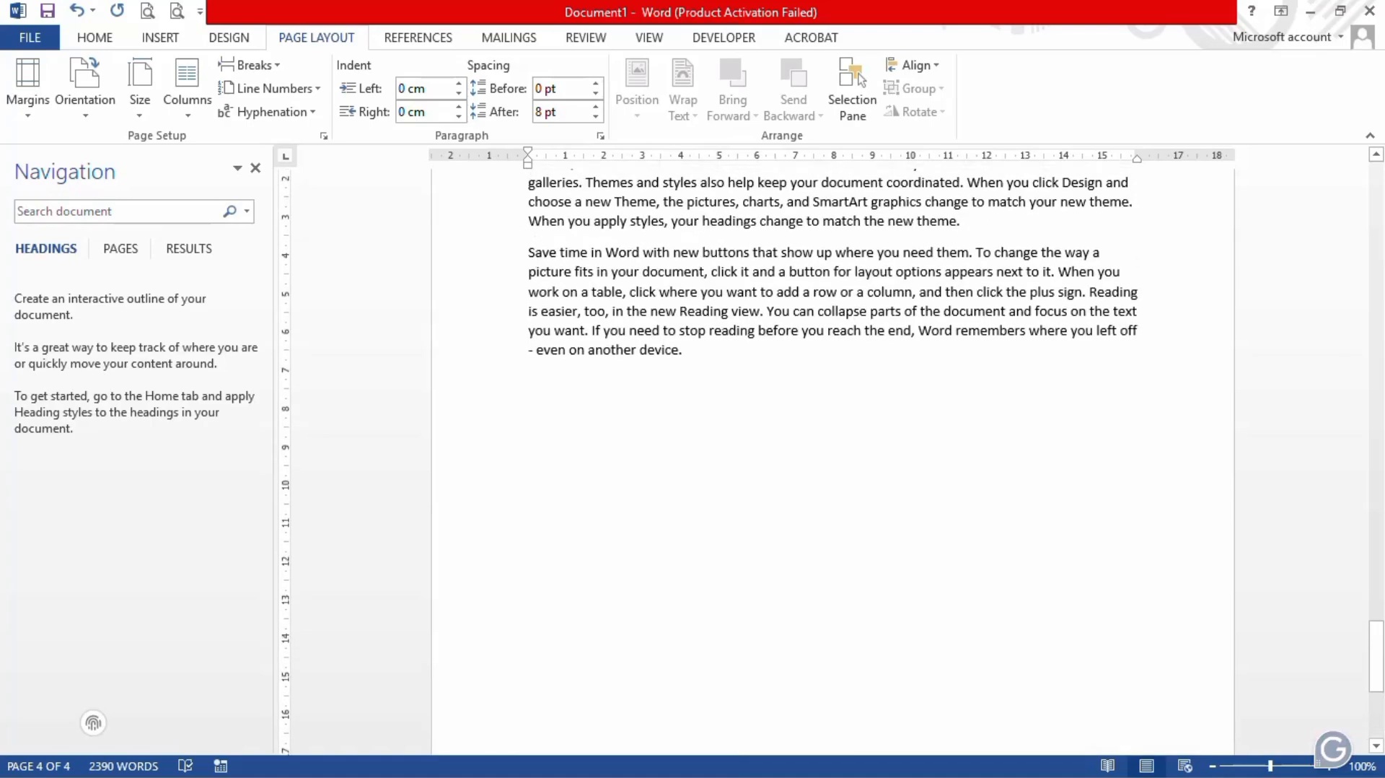
pyautogui.scroll(9, 648, 487)
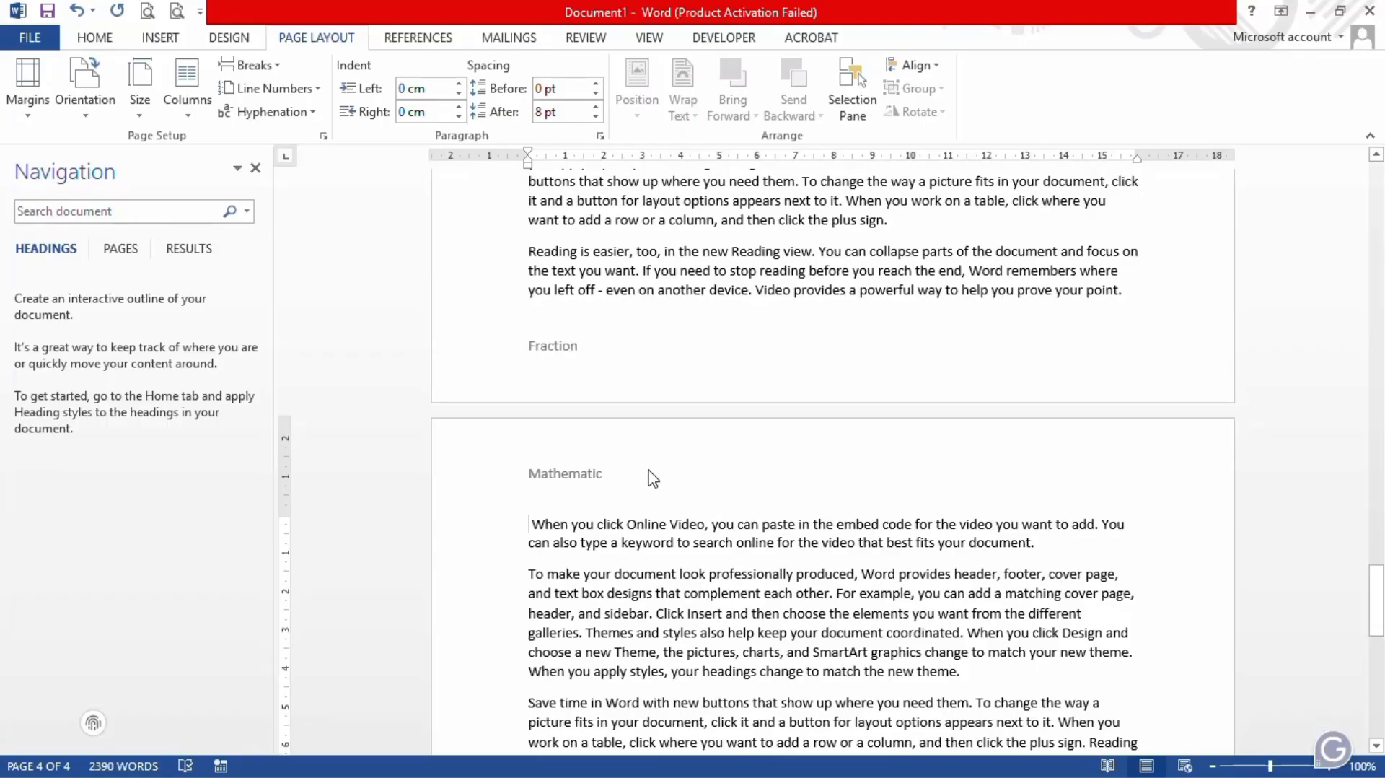
# Step: Unlink the Section 3 header and change its text from 'Mathematic' to 'biology'
pyautogui.doubleClick(653, 478)
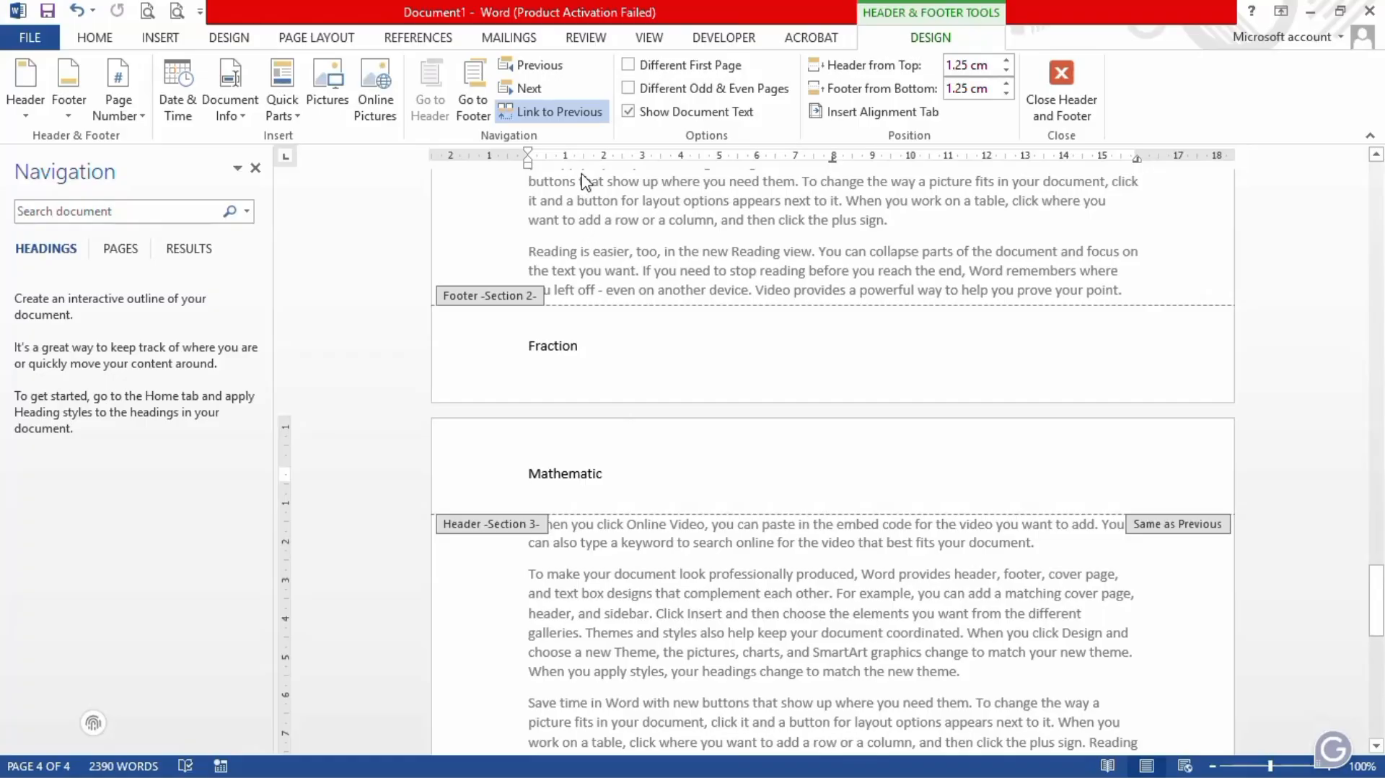
pyautogui.click(567, 113)
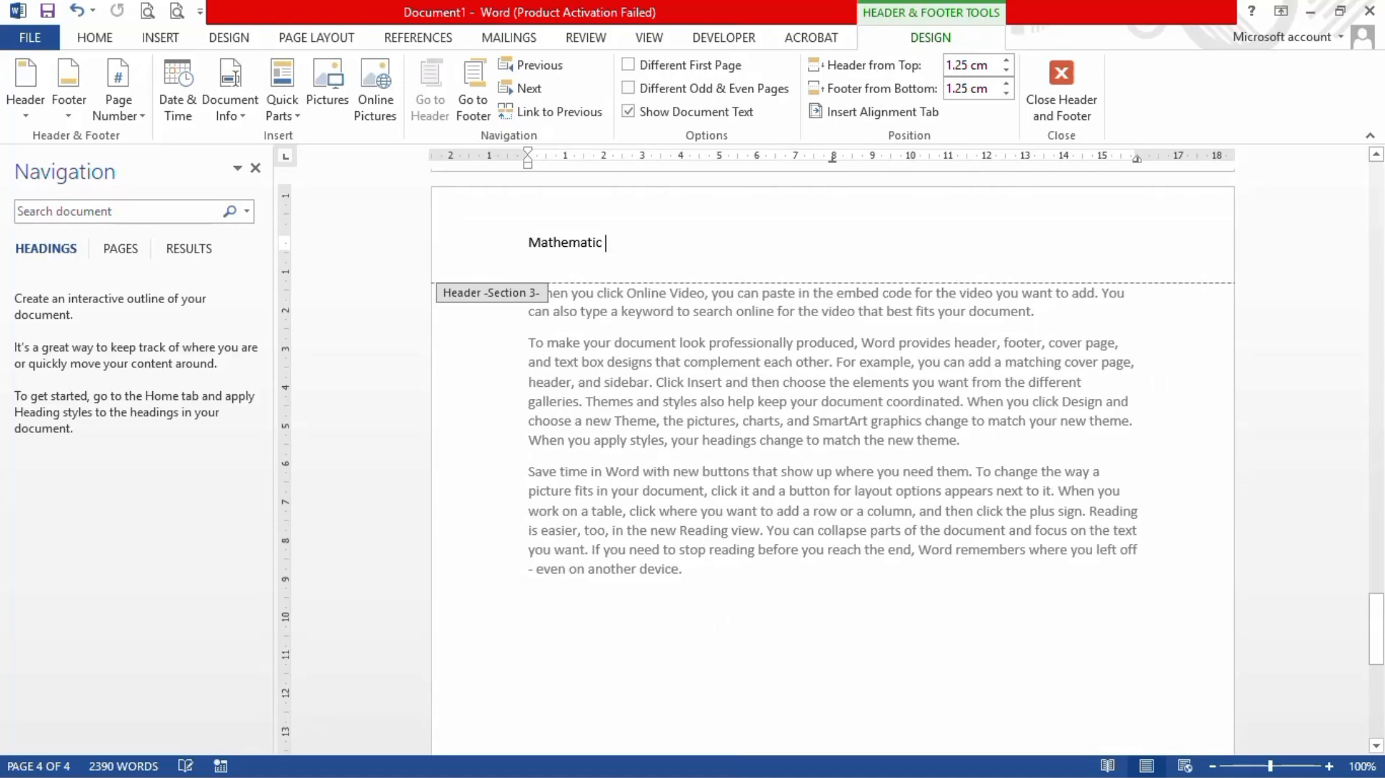
pyautogui.press('BackSpace')
pyautogui.press('BackSpace')
pyautogui.press('BackSpace')
pyautogui.press('BackSpace')
pyautogui.press('BackSpace')
pyautogui.press('BackSpace')
pyautogui.press('BackSpace')
pyautogui.press('BackSpace')
pyautogui.press('BackSpace')
pyautogui.press('BackSpace')
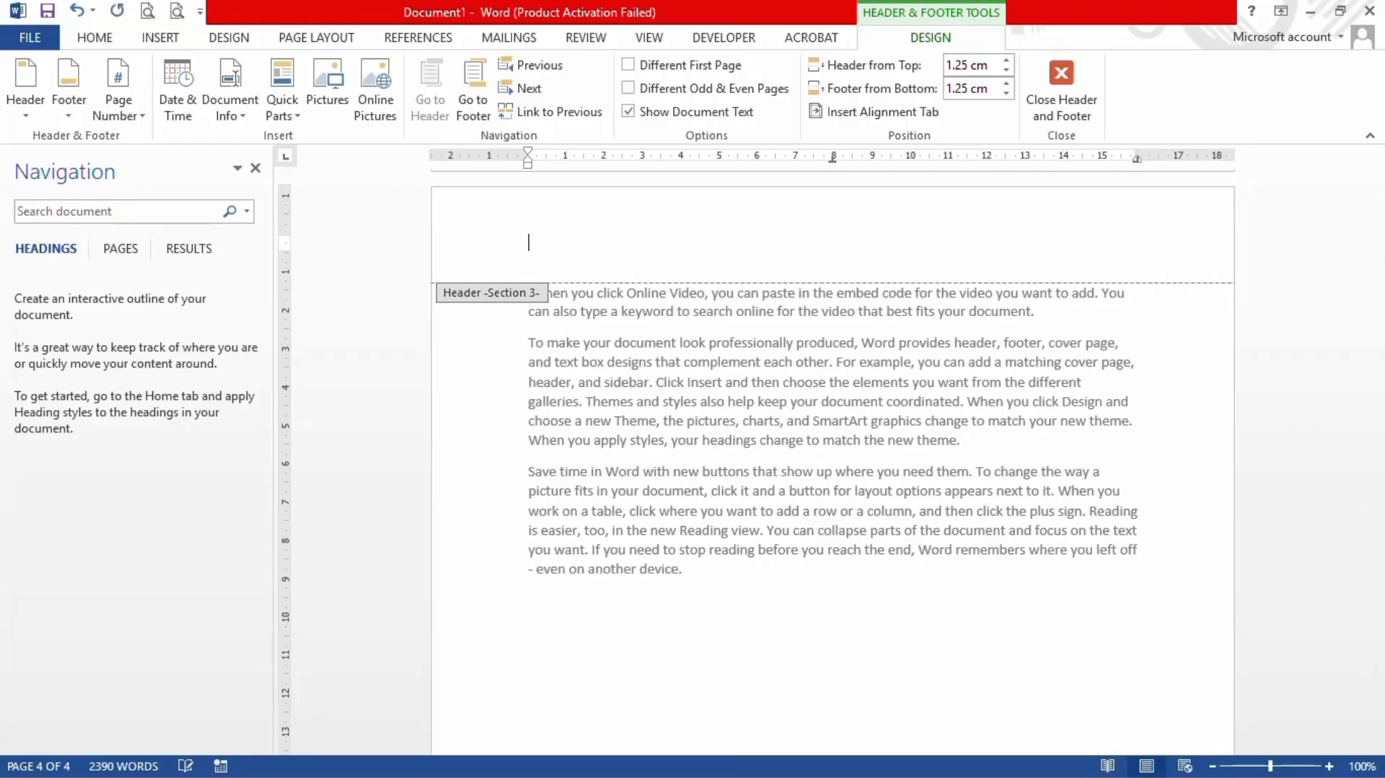
pyautogui.write('biology')
# Step: Unlink the section 3 footer from section 2 and replace 'Fraction' with 'Human parts'
pyautogui.keyDown('ctrl'); pyautogui.scroll(1, 794, 404); pyautogui.keyUp('ctrl')
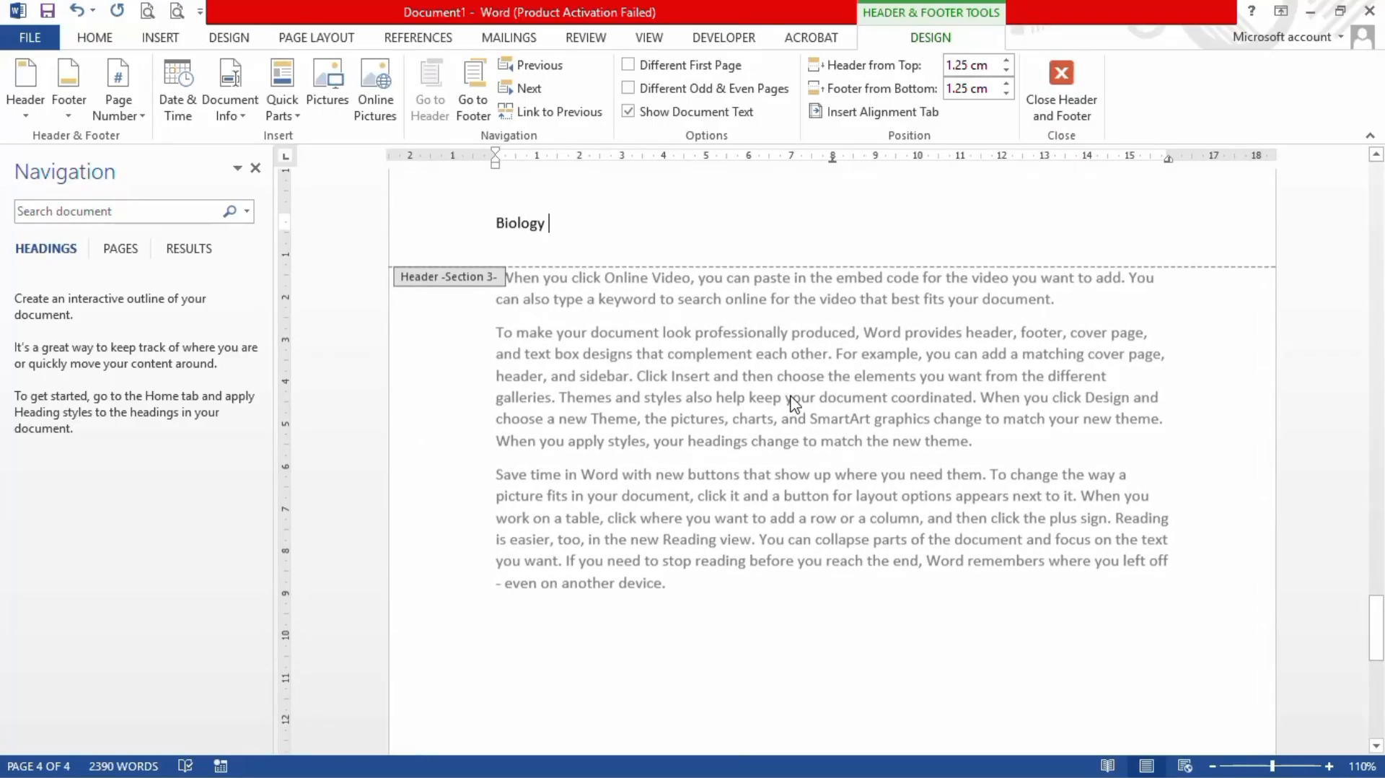
pyautogui.scroll(-10, 795, 404)
pyautogui.scroll(-3, 794, 404)
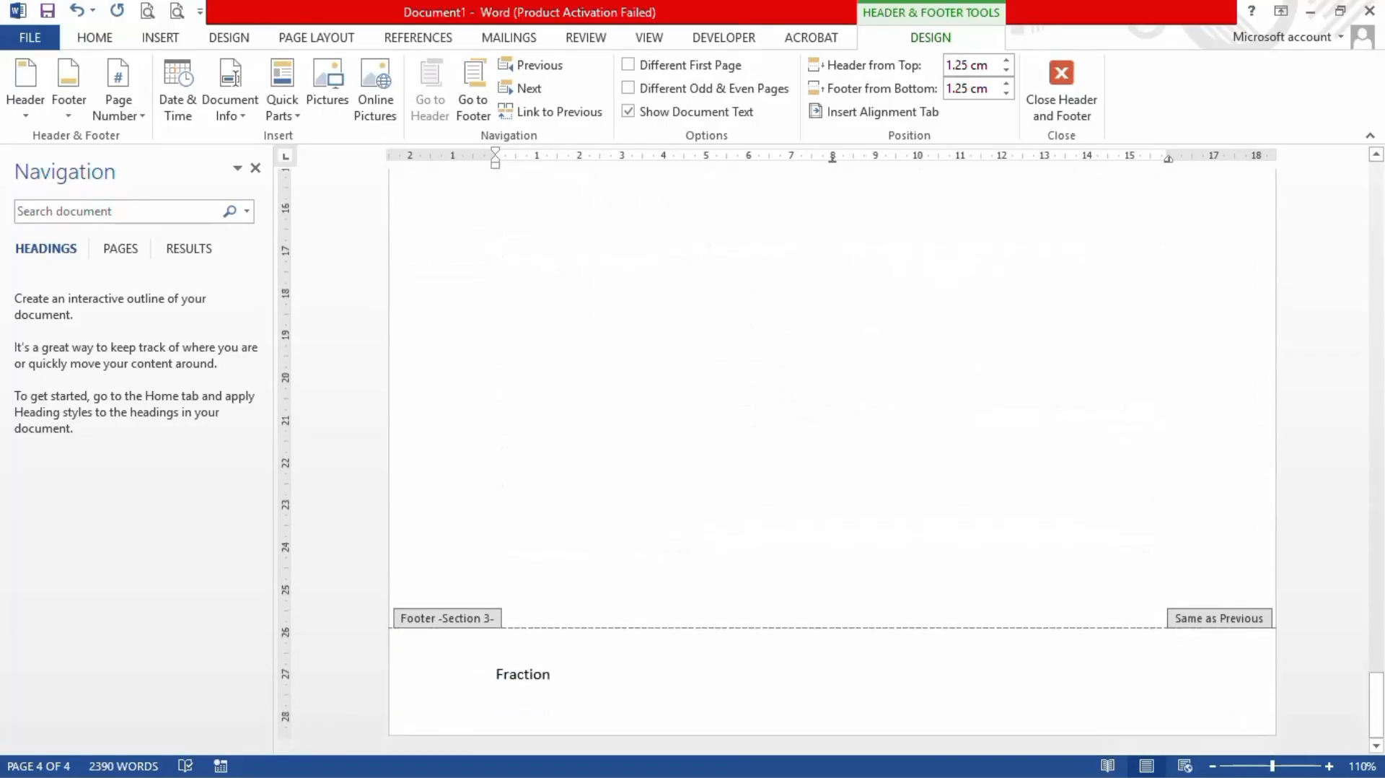
pyautogui.click(555, 674)
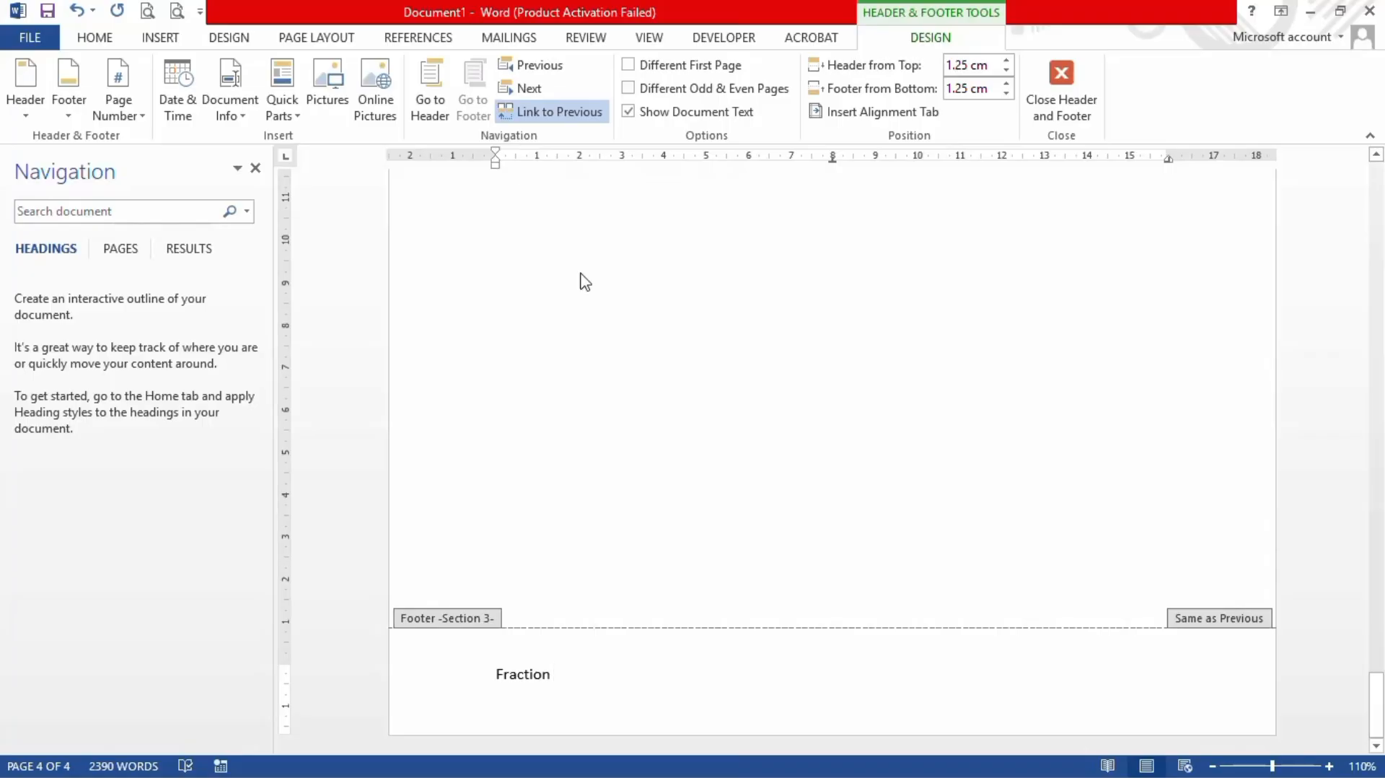
pyautogui.click(576, 116)
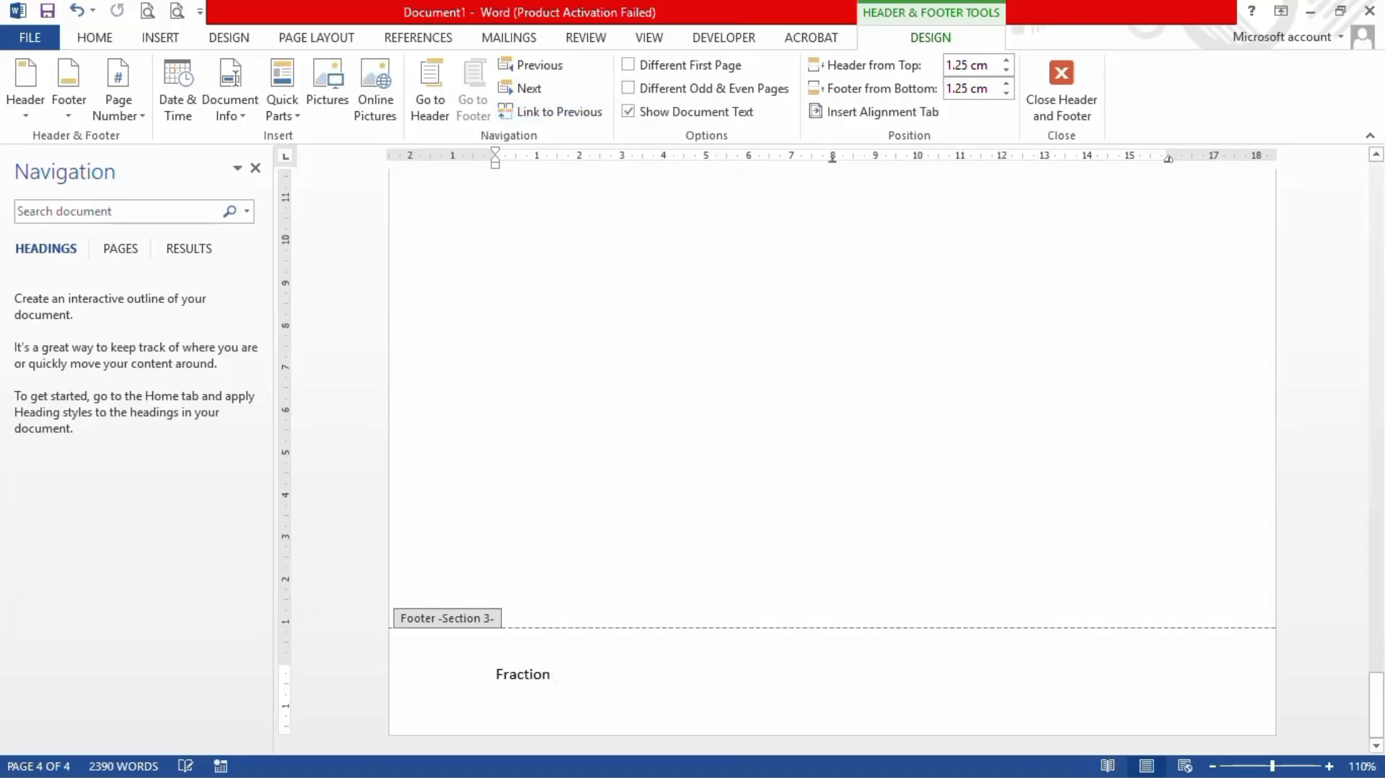
pyautogui.press('BackSpace')
pyautogui.press('BackSpace')
pyautogui.press('BackSpace')
pyautogui.press('BackSpace')
pyautogui.press('BackSpace')
pyautogui.press('BackSpace')
pyautogui.press('BackSpace')
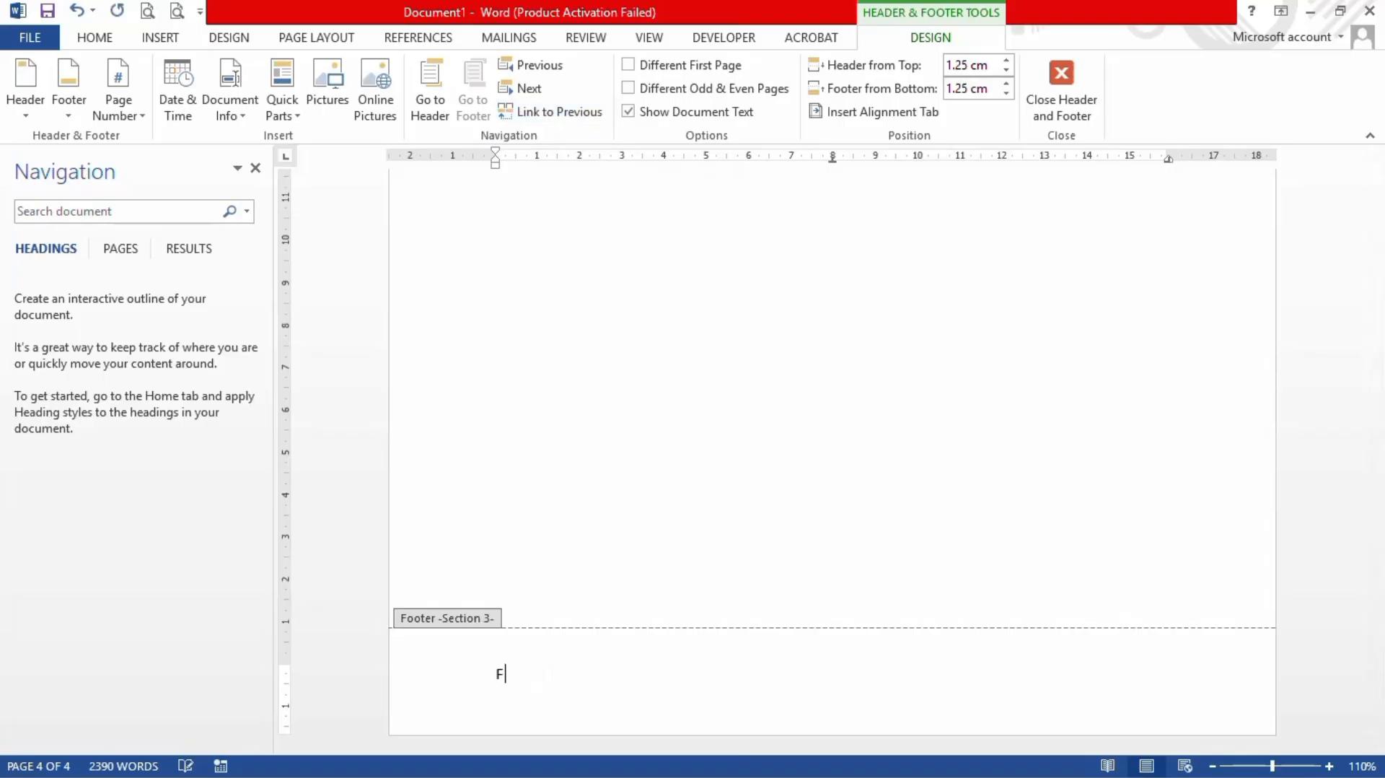
pyautogui.press('BackSpace')
pyautogui.write('Human parts')
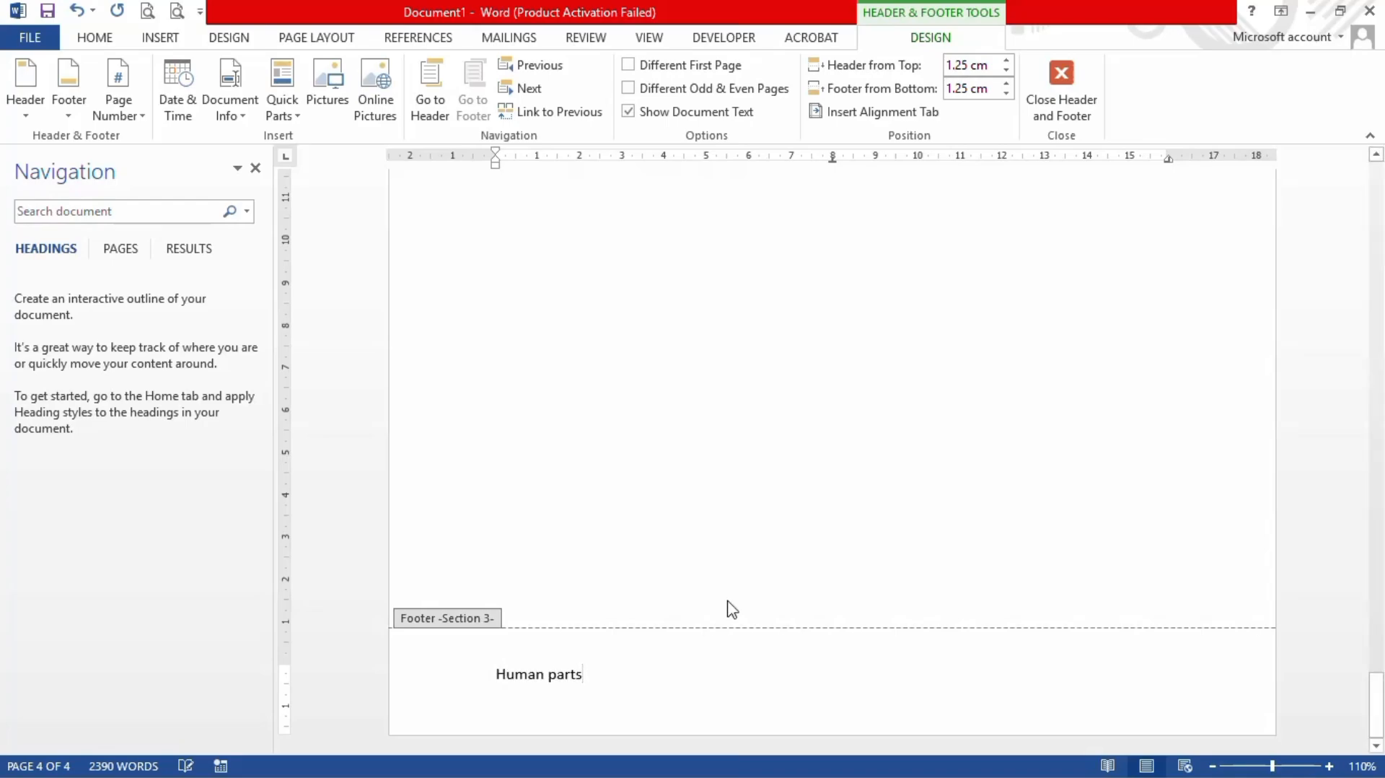
# Step: Replace the section 2 header text 'Mathematic' on page 2 with 'government'
pyautogui.scroll(5, 691, 524)
pyautogui.scroll(15, 691, 524)
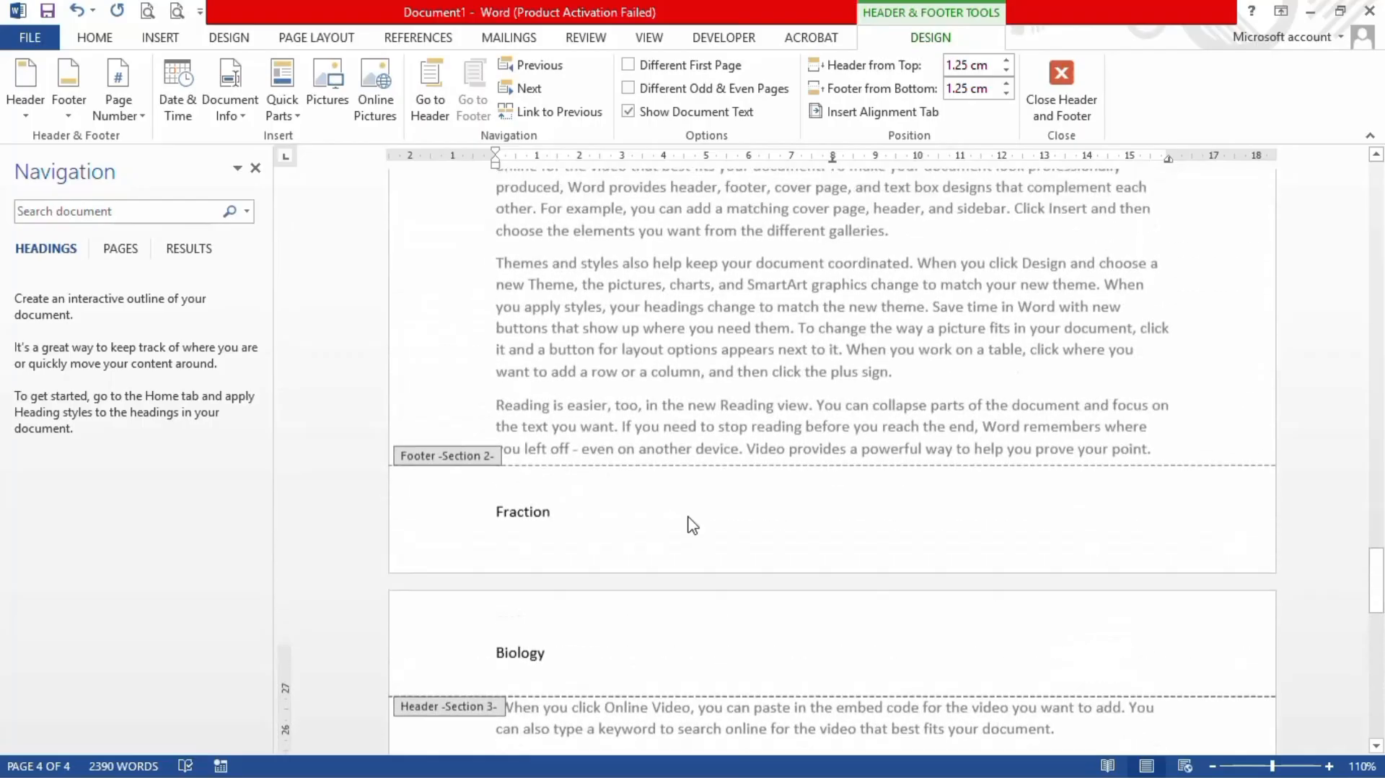
pyautogui.scroll(-5, 692, 525)
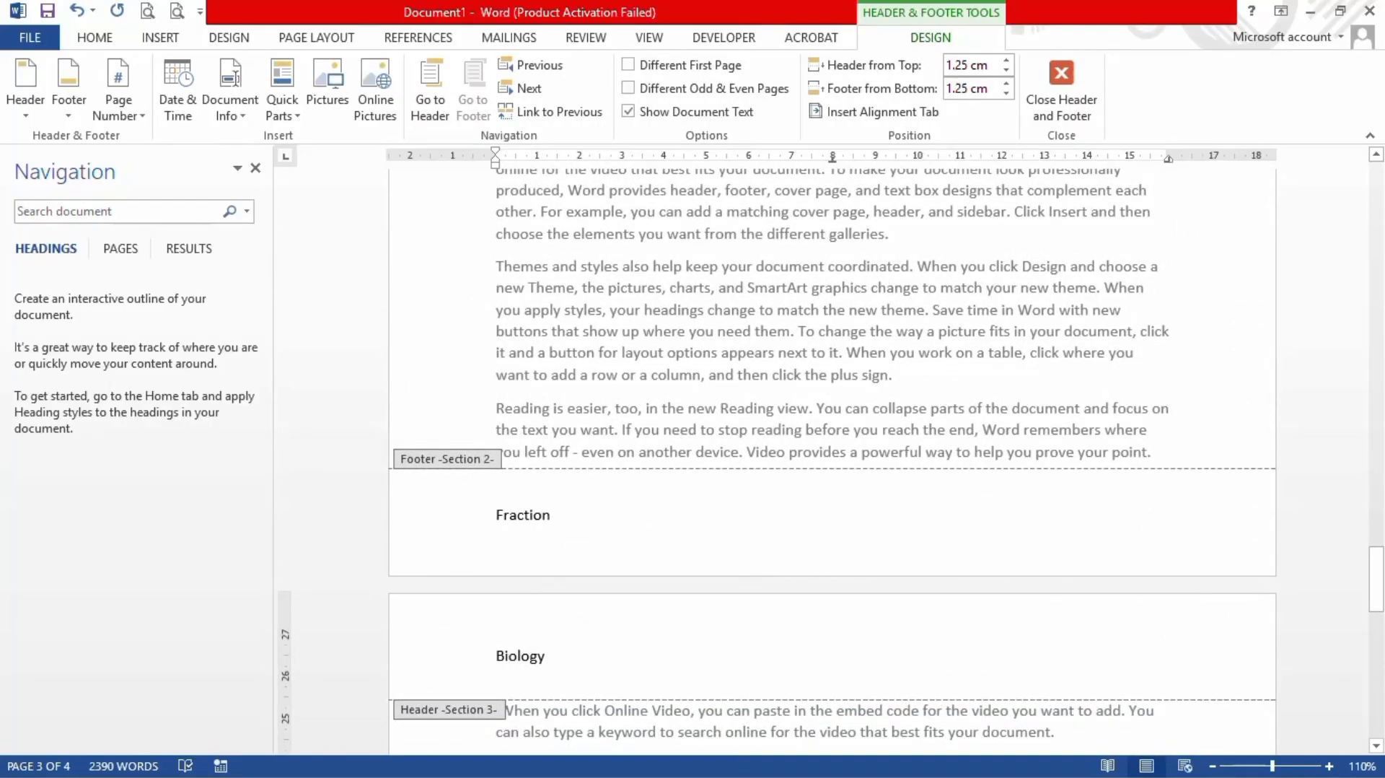
pyautogui.scroll(10, 587, 525)
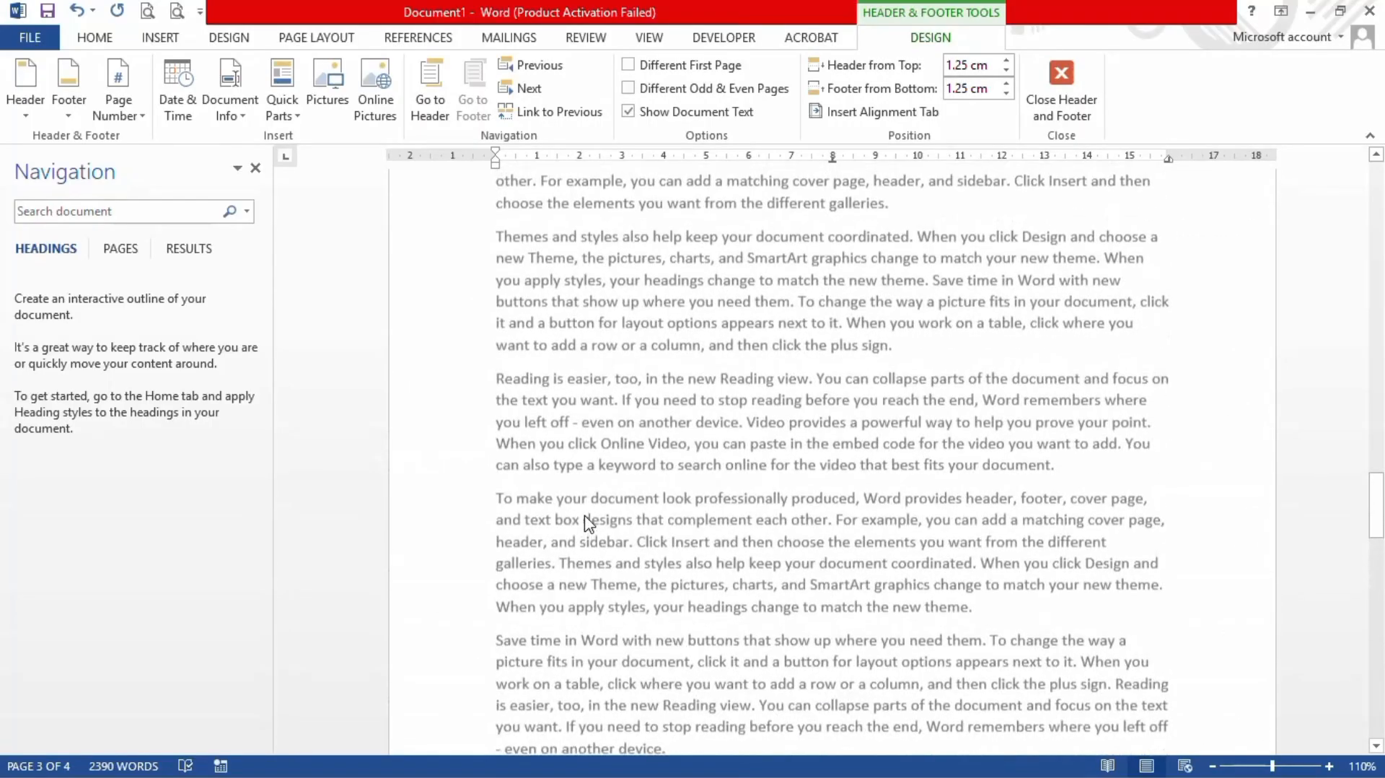
pyautogui.click(582, 266)
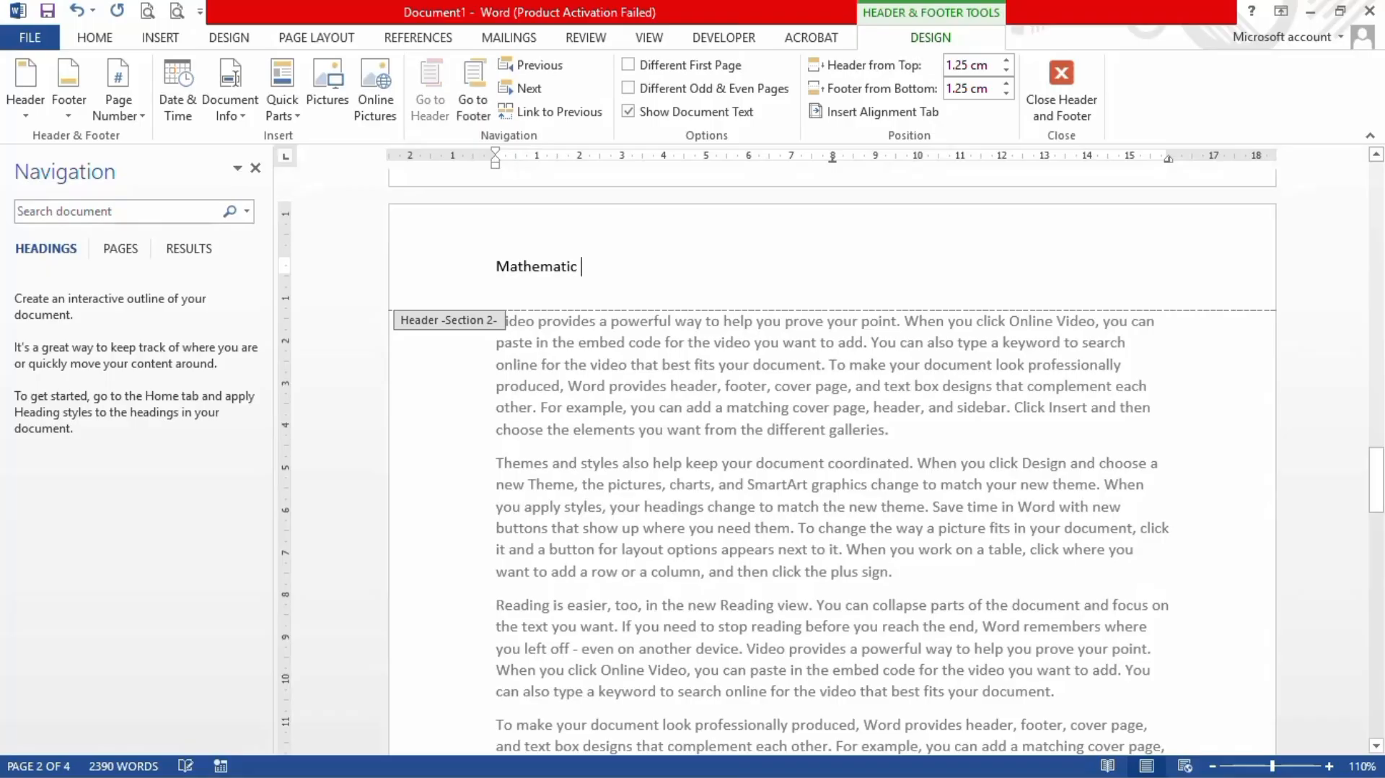
pyautogui.press('BackSpace')
pyautogui.press('BackSpace')
pyautogui.press('BackSpace')
pyautogui.press('BackSpace')
pyautogui.press('BackSpace')
pyautogui.press('BackSpace')
pyautogui.press('BackSpace')
pyautogui.press('BackSpace')
pyautogui.press('BackSpace')
pyautogui.press('BackSpace')
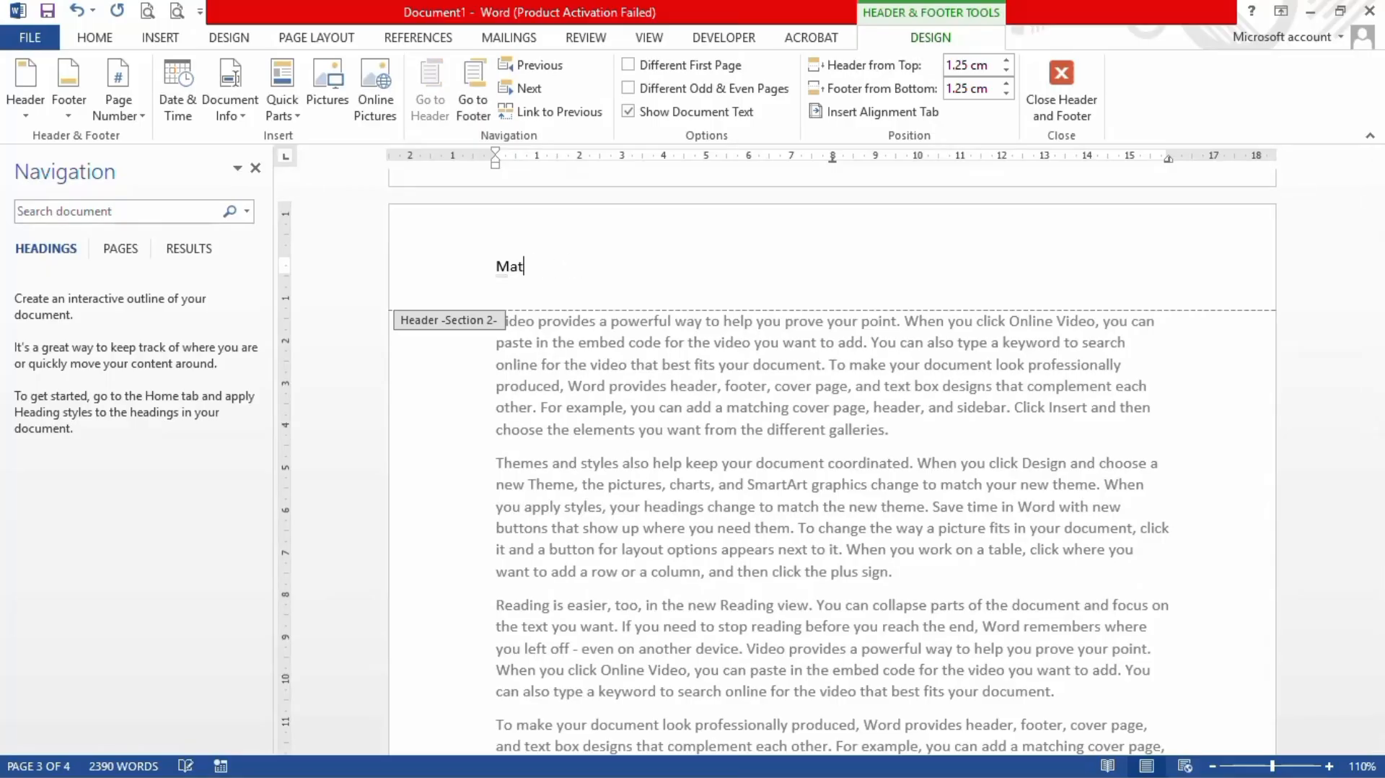
pyautogui.press('BackSpace')
pyautogui.write('government')
# Step: Erase 'Fraction' in the section 2 footer and type 'rule of law'
pyautogui.scroll(-4, 691, 451)
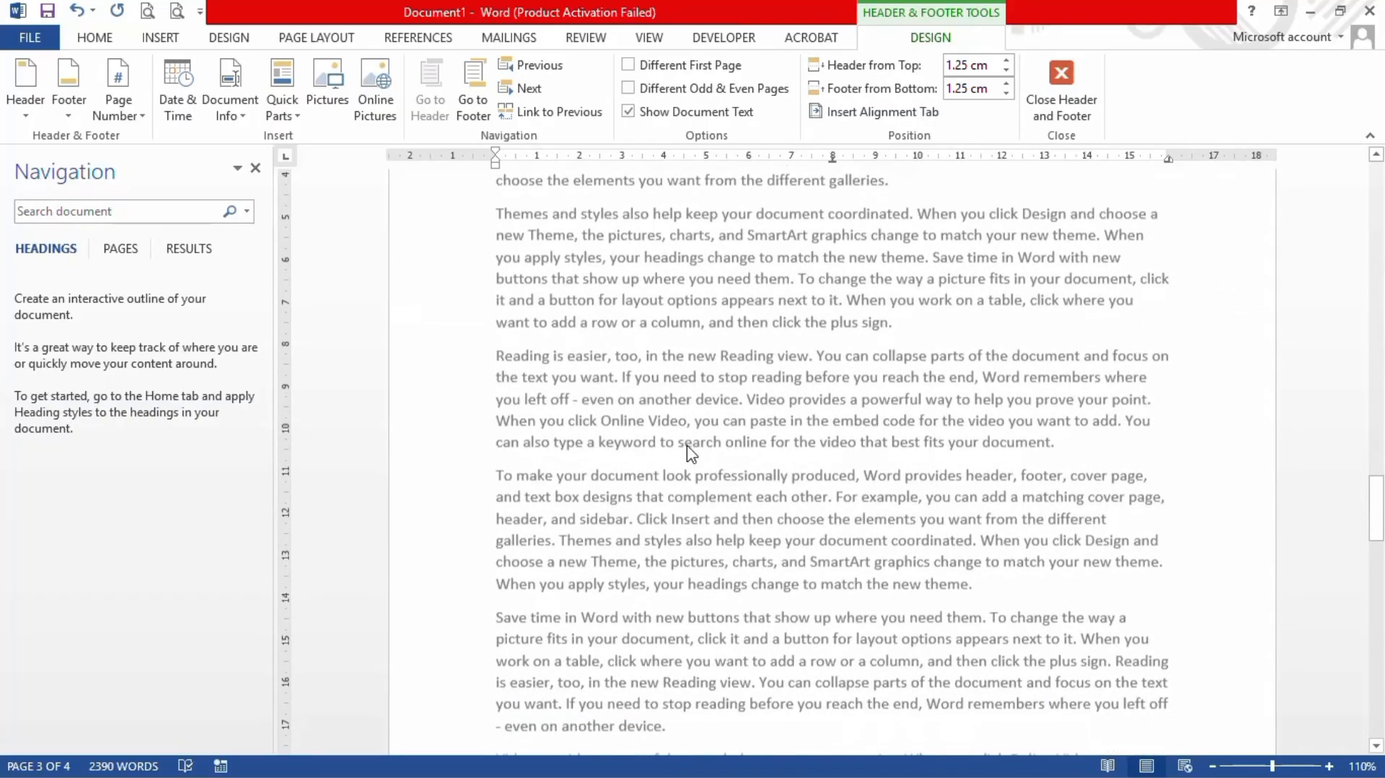
pyautogui.scroll(-10, 690, 451)
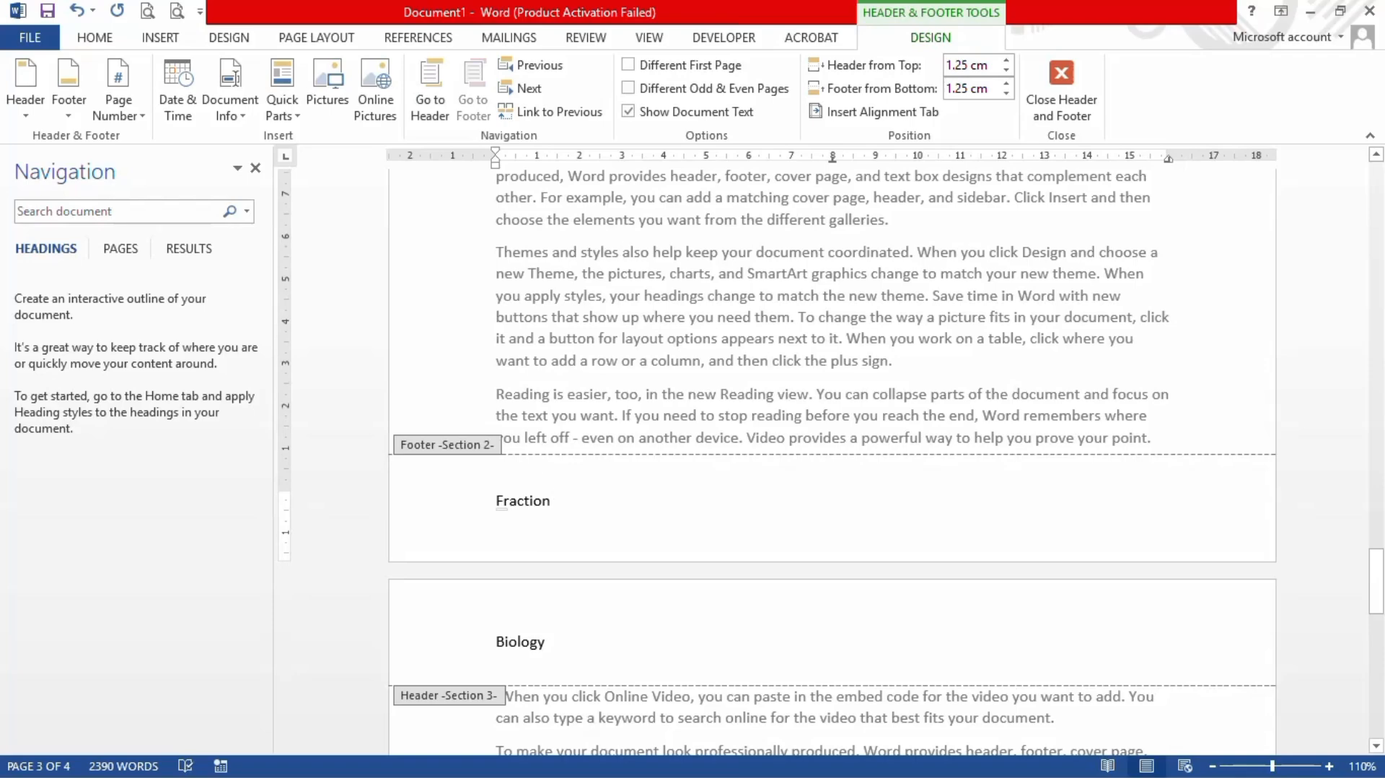
pyautogui.press('BackSpace')
pyautogui.press('BackSpace')
pyautogui.press('BackSpace')
pyautogui.press('BackSpace')
pyautogui.press('BackSpace')
pyautogui.press('BackSpace')
pyautogui.press('BackSpace')
pyautogui.press('BackSpace')
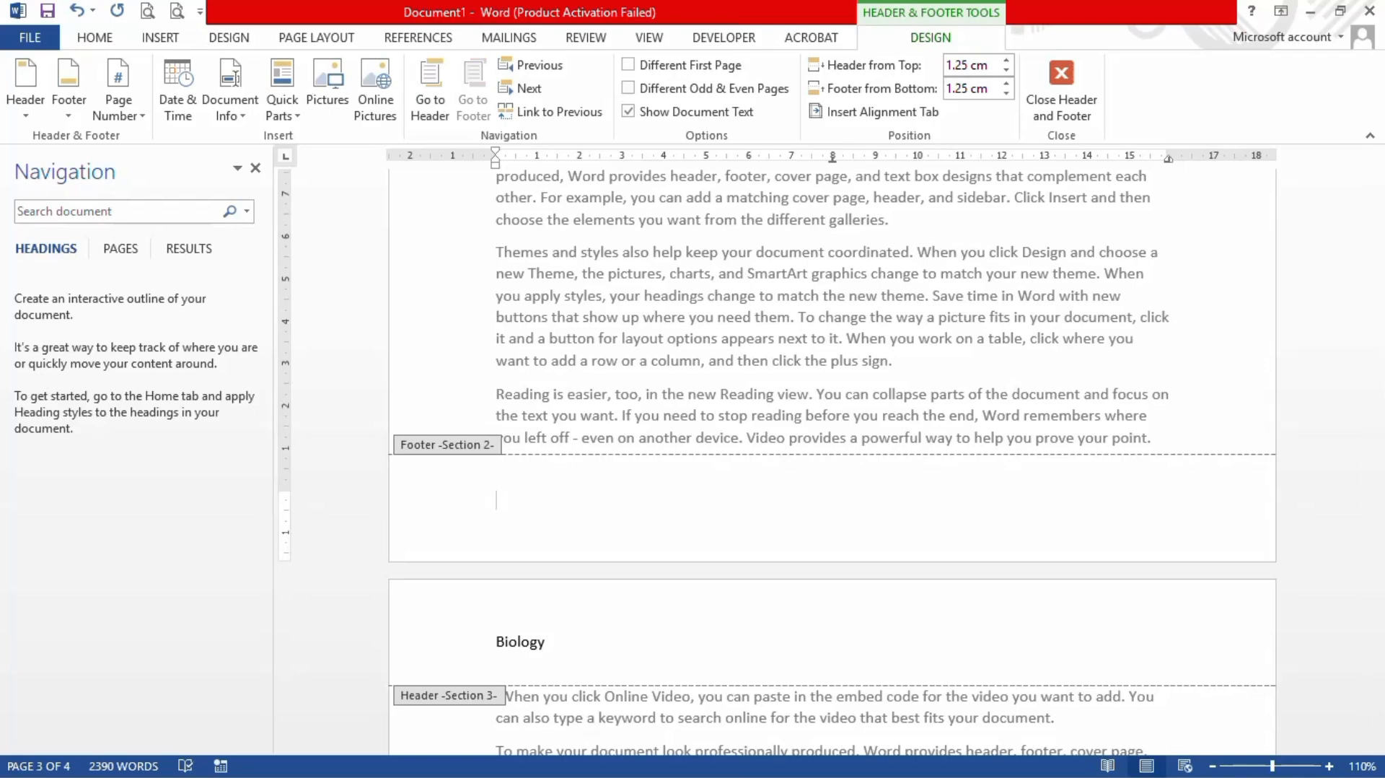
pyautogui.write('rule of law')
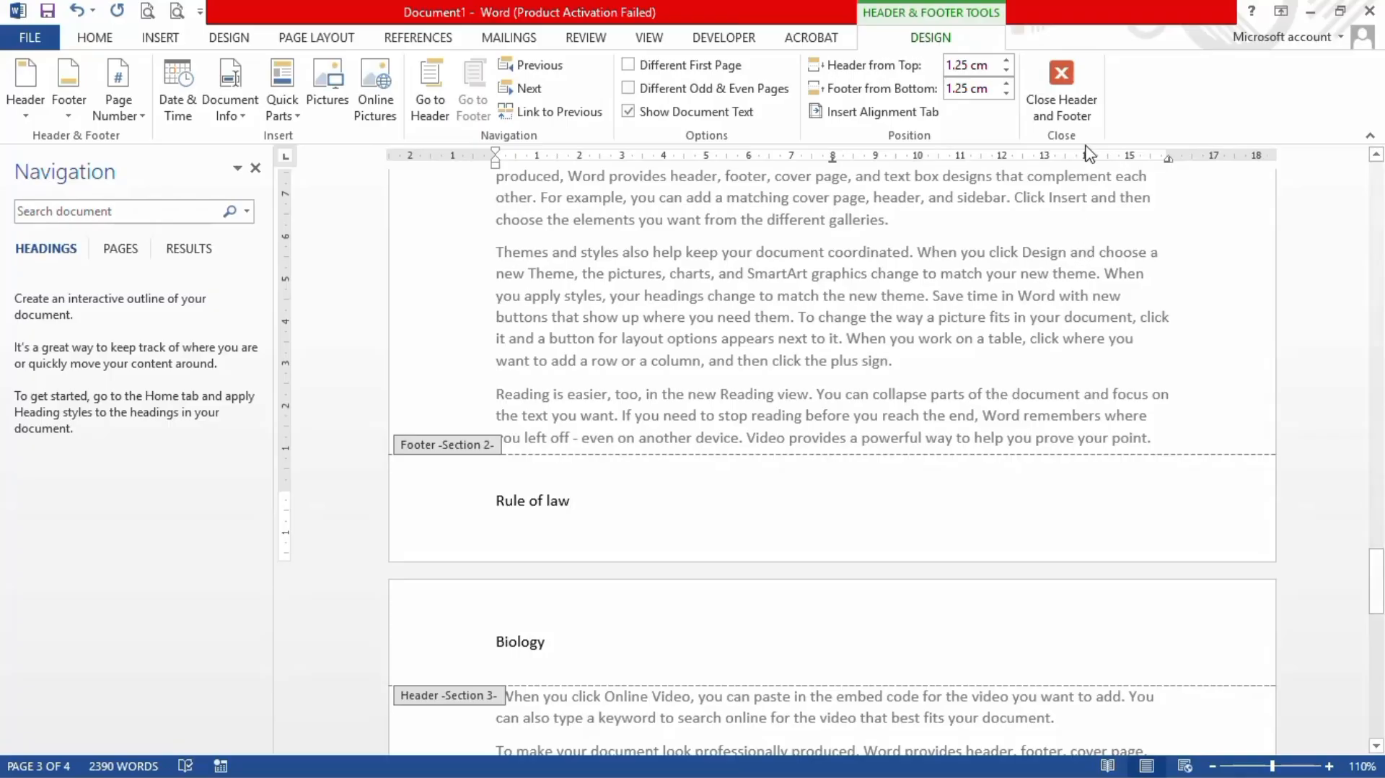
# Step: Close header and footer editing to return to the document body
pyautogui.click(1072, 108)
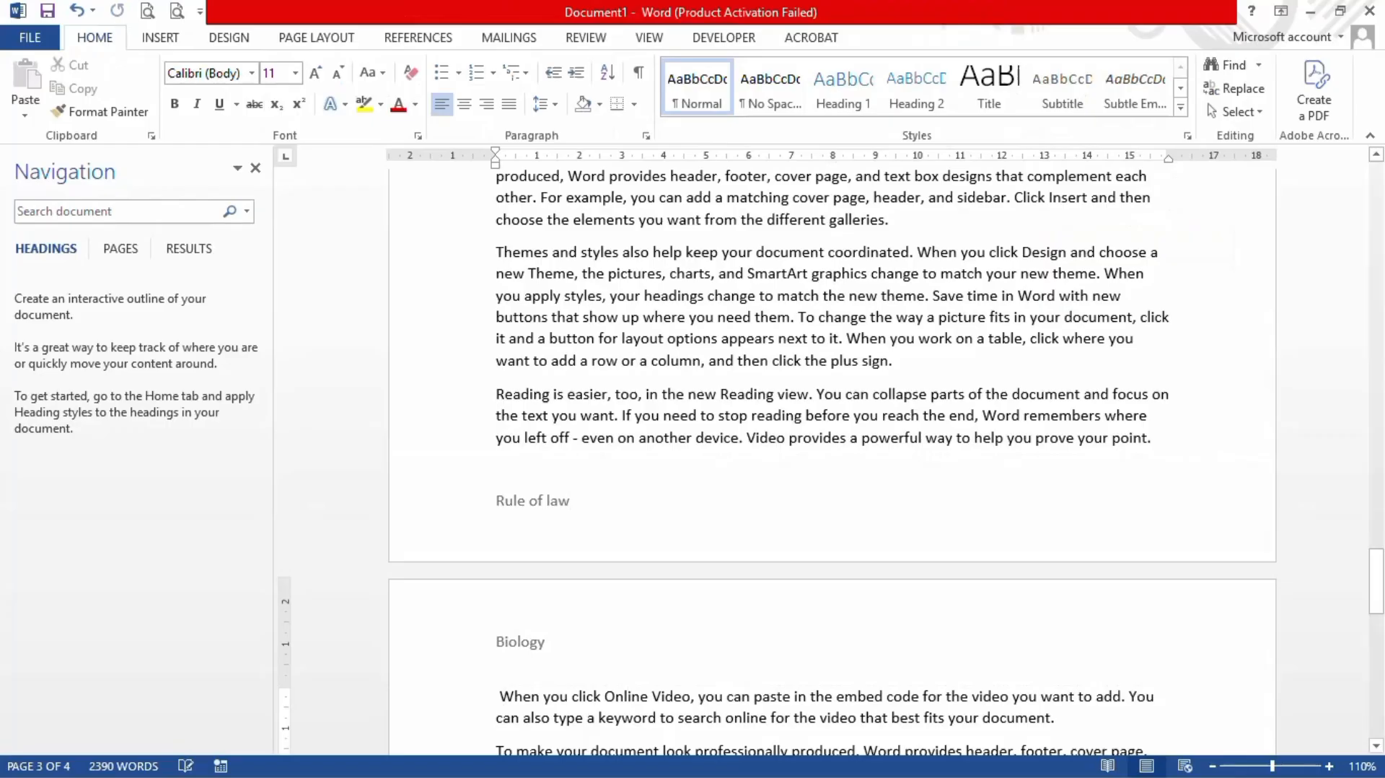
pyautogui.scroll(20, 833, 462)
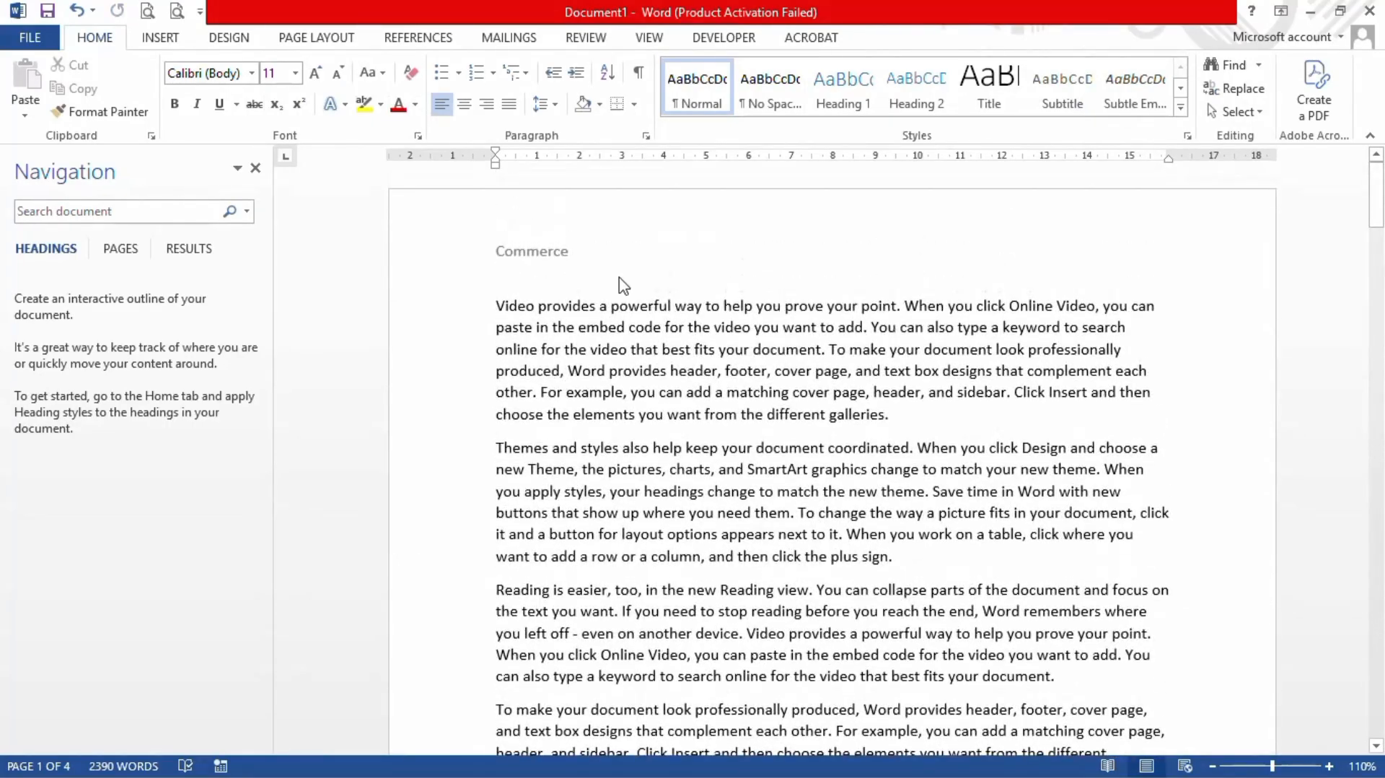
pyautogui.scroll(-10, 833, 462)
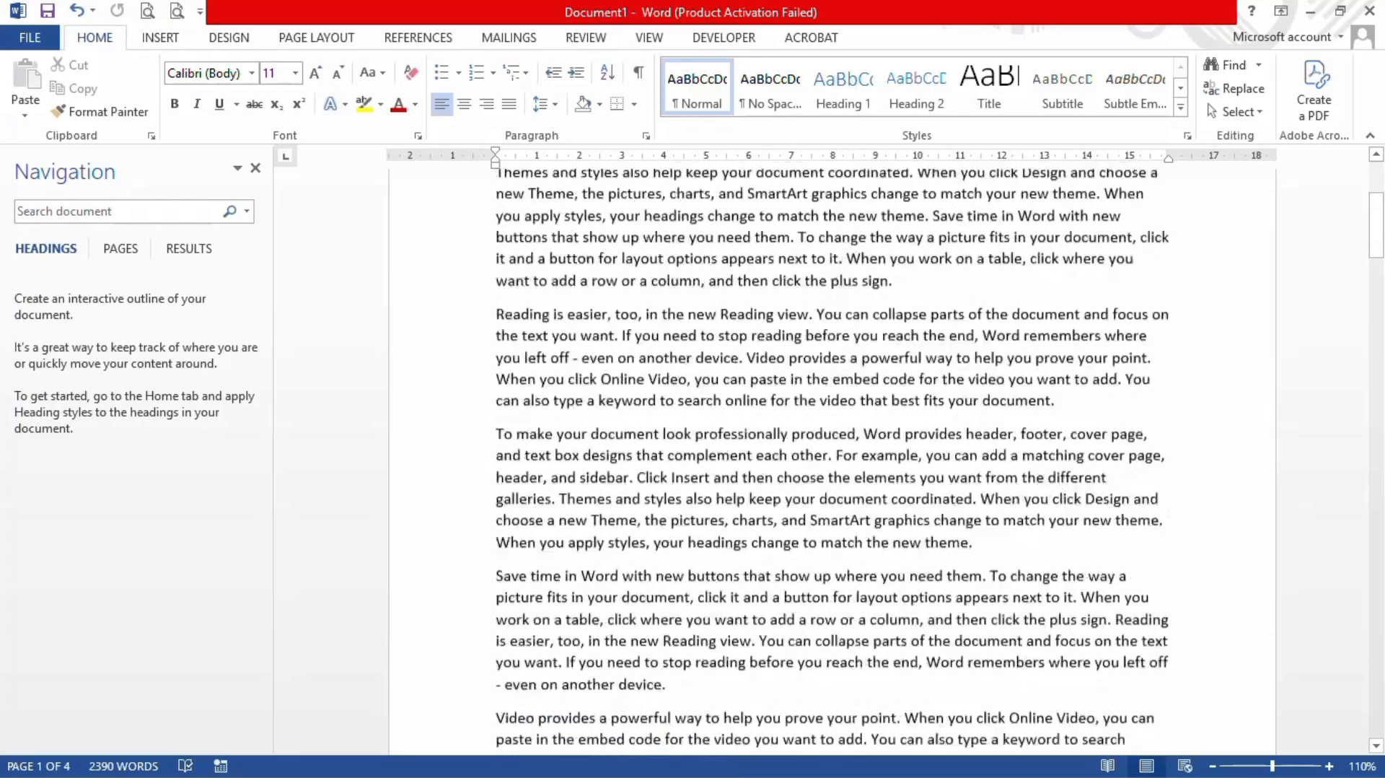
pyautogui.scroll(-3, 833, 461)
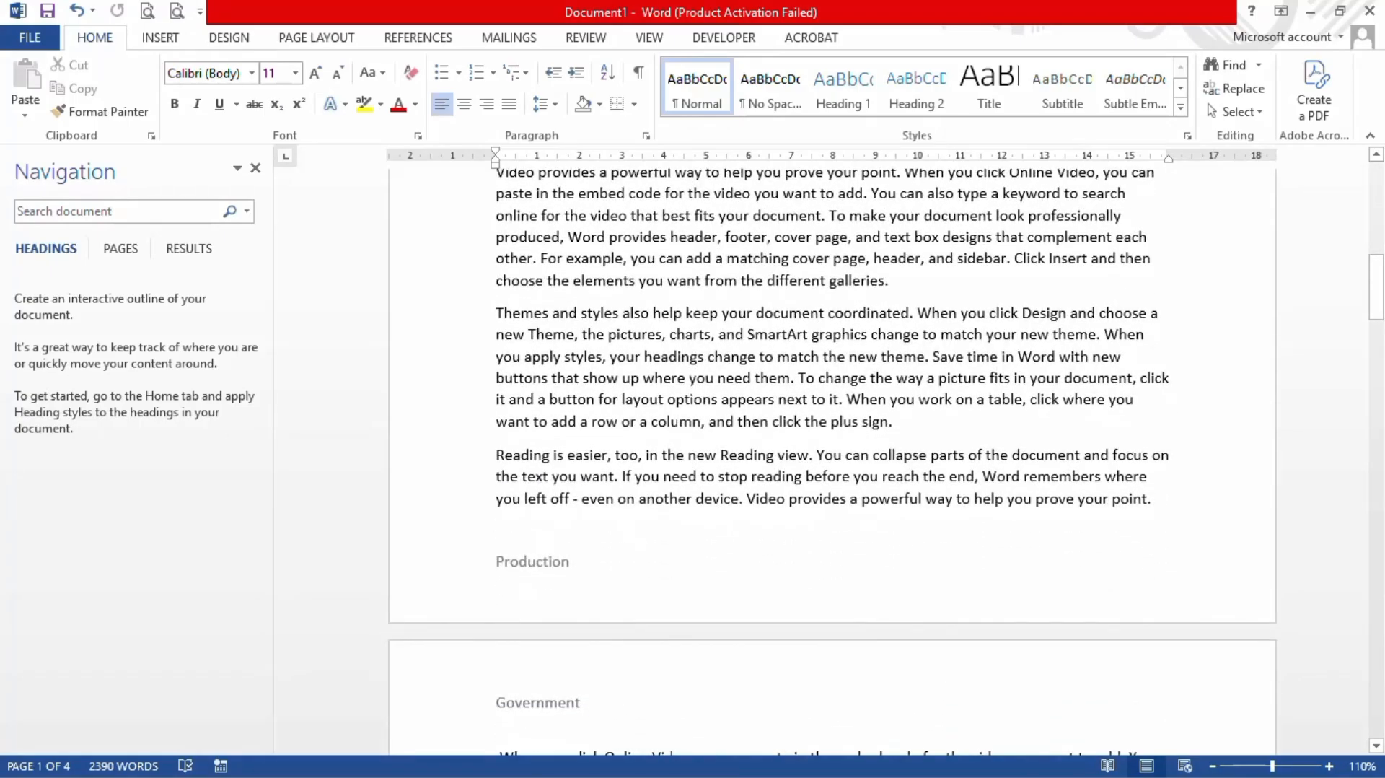
pyautogui.scroll(-6, 833, 461)
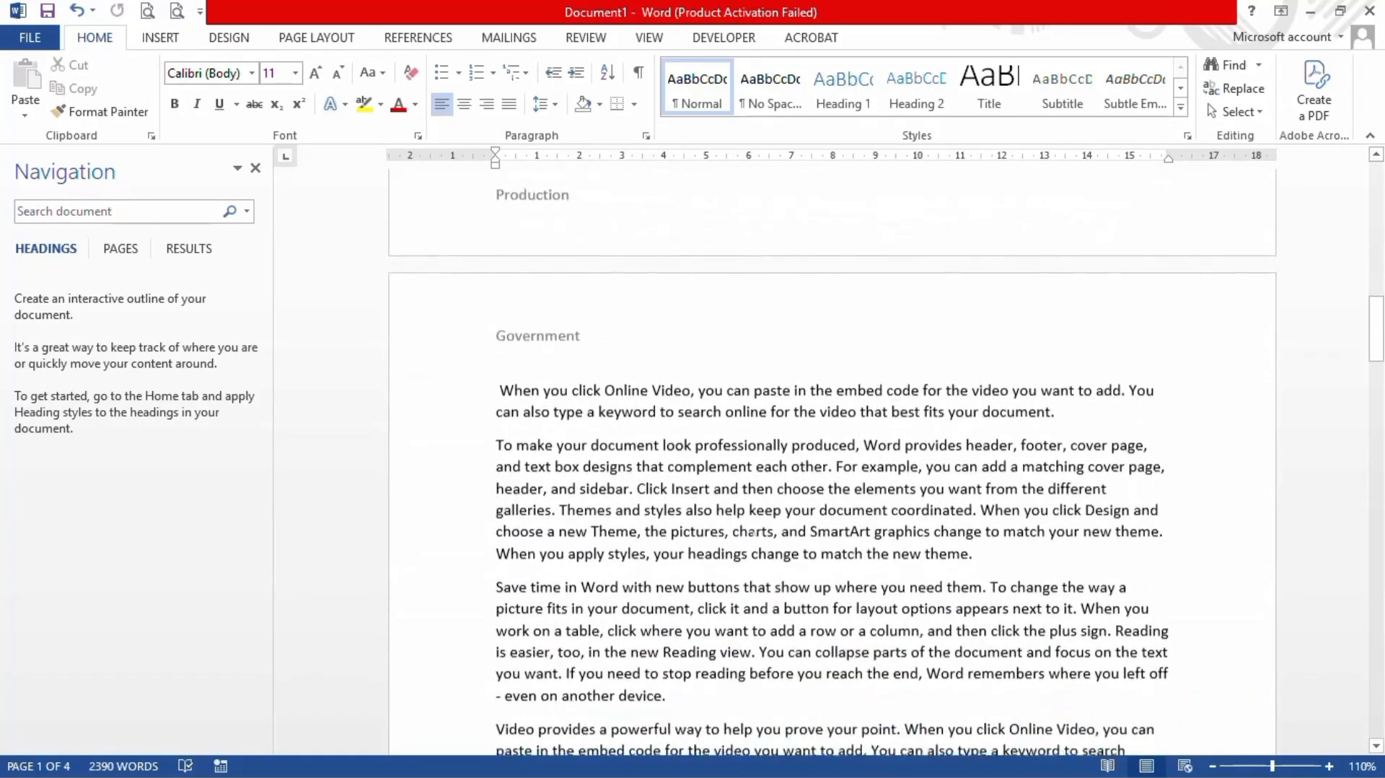
pyautogui.scroll(-1, 753, 535)
# Step: Scroll through the Government section and surrounding pages to check each section's headers and footers
pyautogui.click(753, 534)
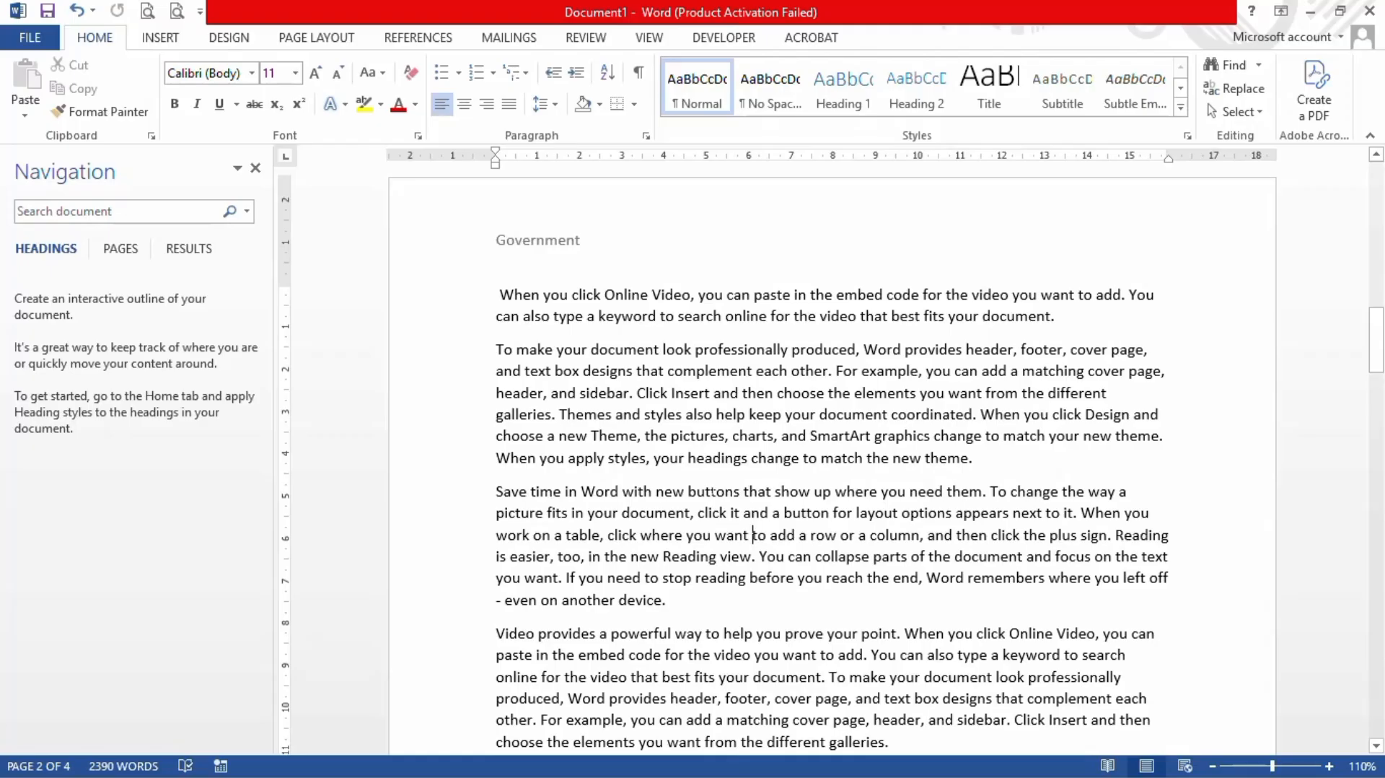
pyautogui.scroll(-2, 830, 462)
pyautogui.scroll(-6, 830, 462)
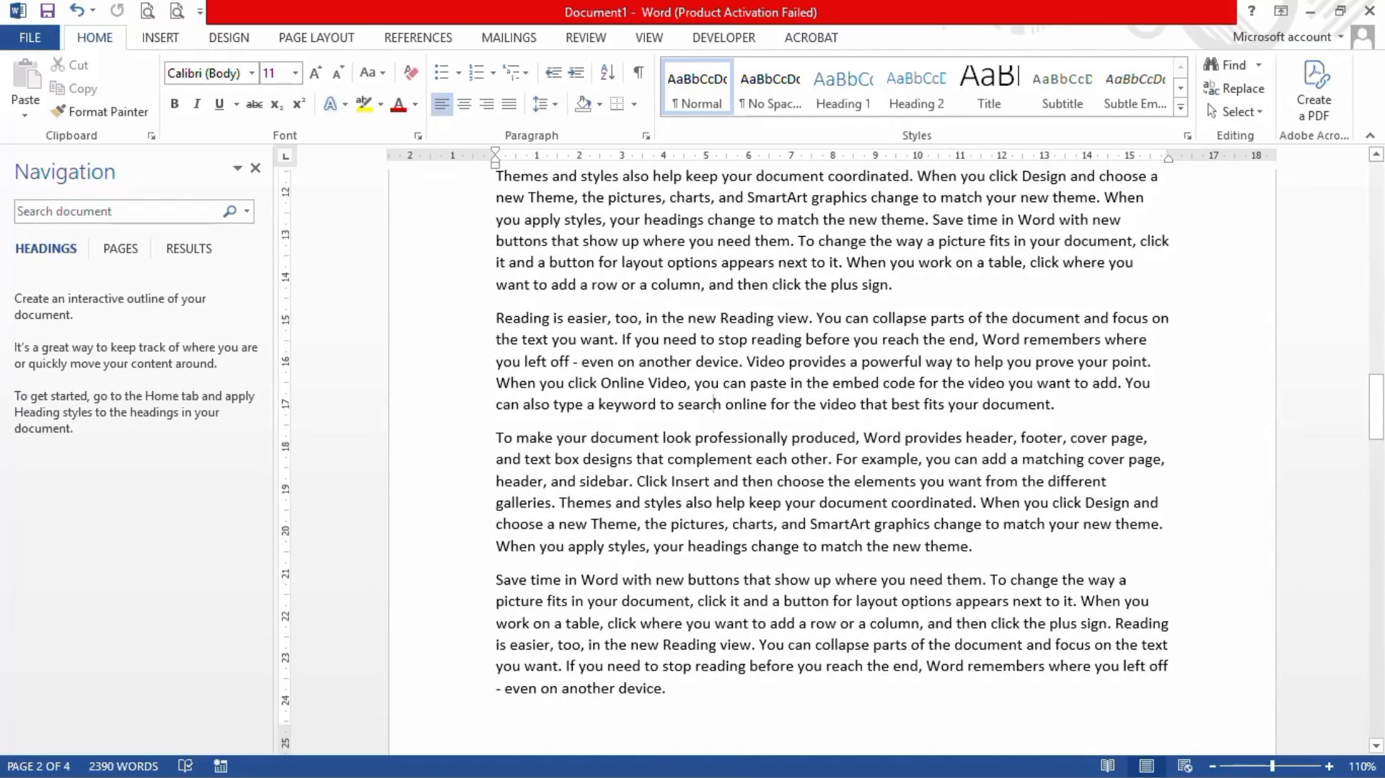
pyautogui.scroll(2, 830, 461)
pyautogui.scroll(3, 830, 461)
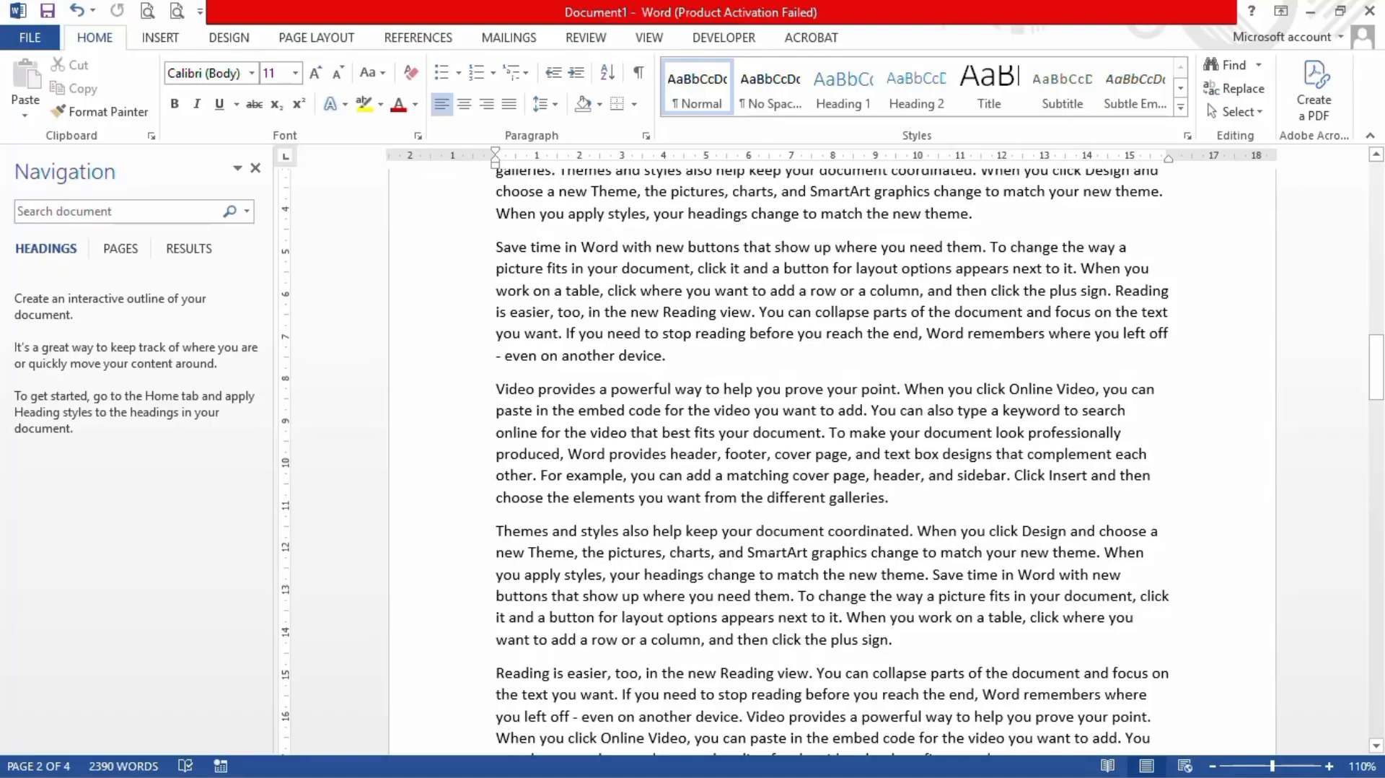
pyautogui.scroll(-1, 714, 692)
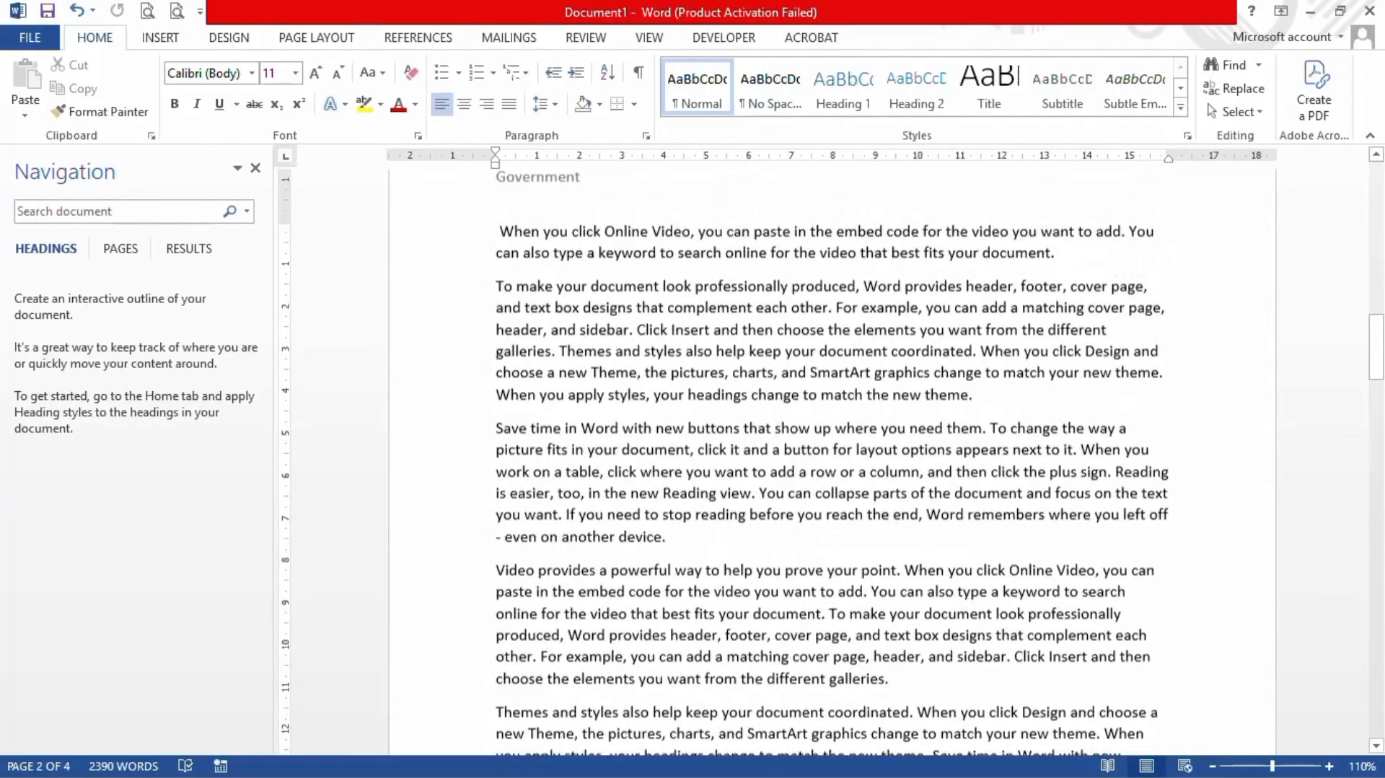
pyautogui.scroll(3, 773, 555)
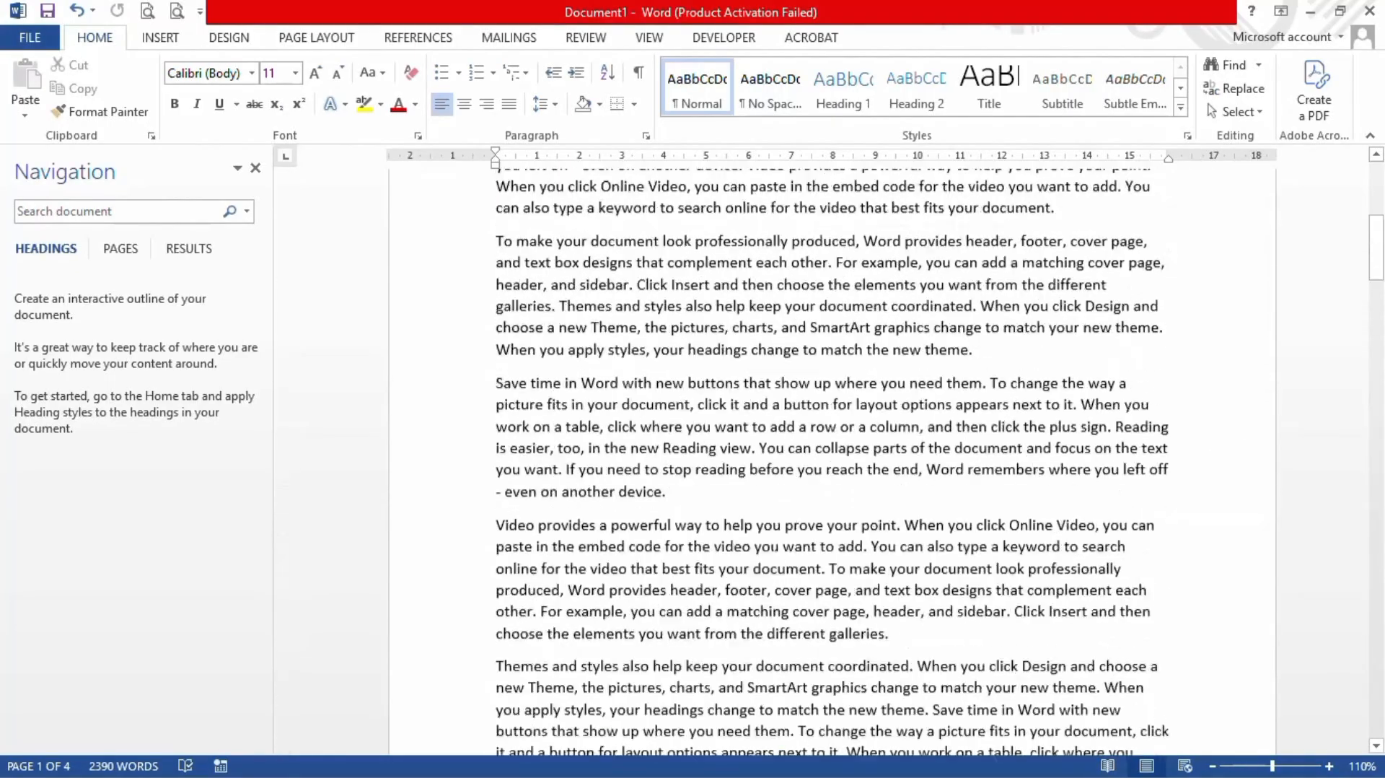
pyautogui.scroll(7, 831, 462)
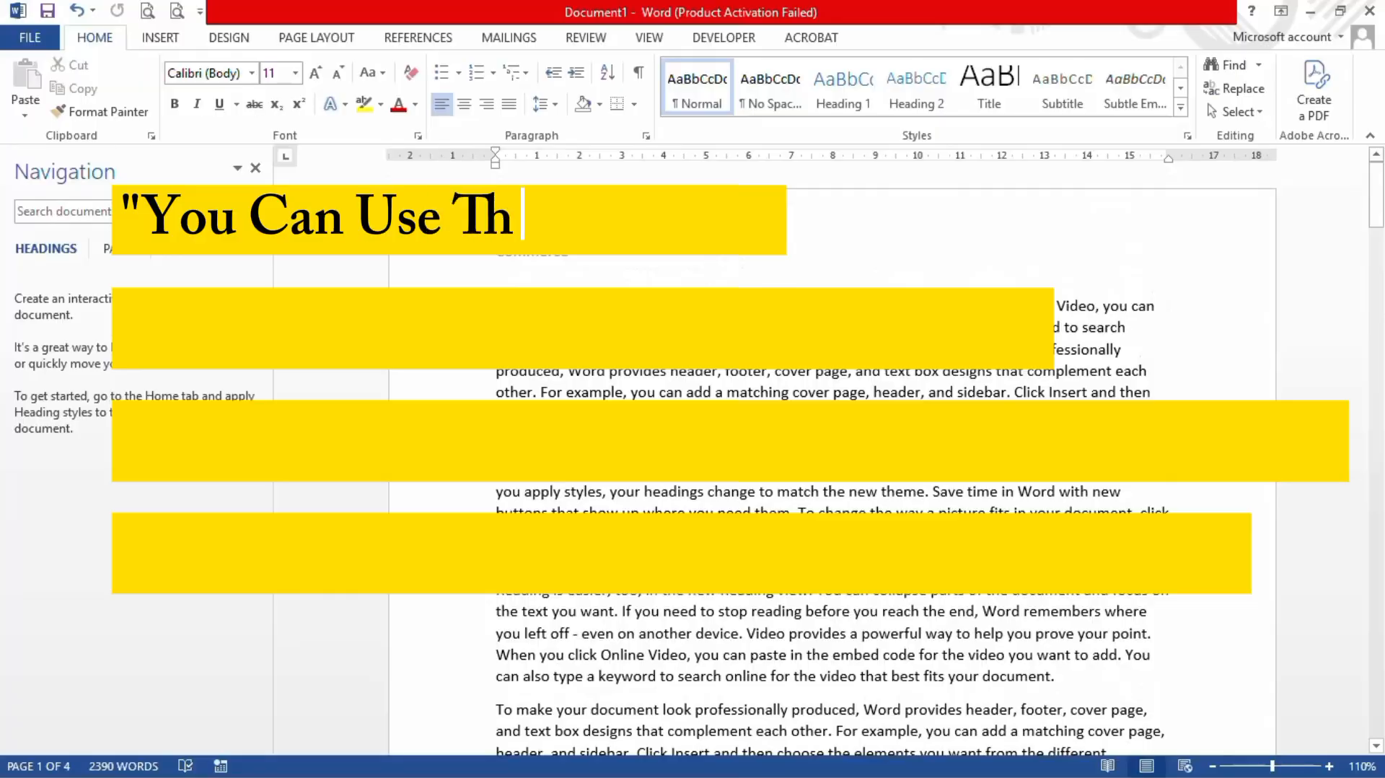